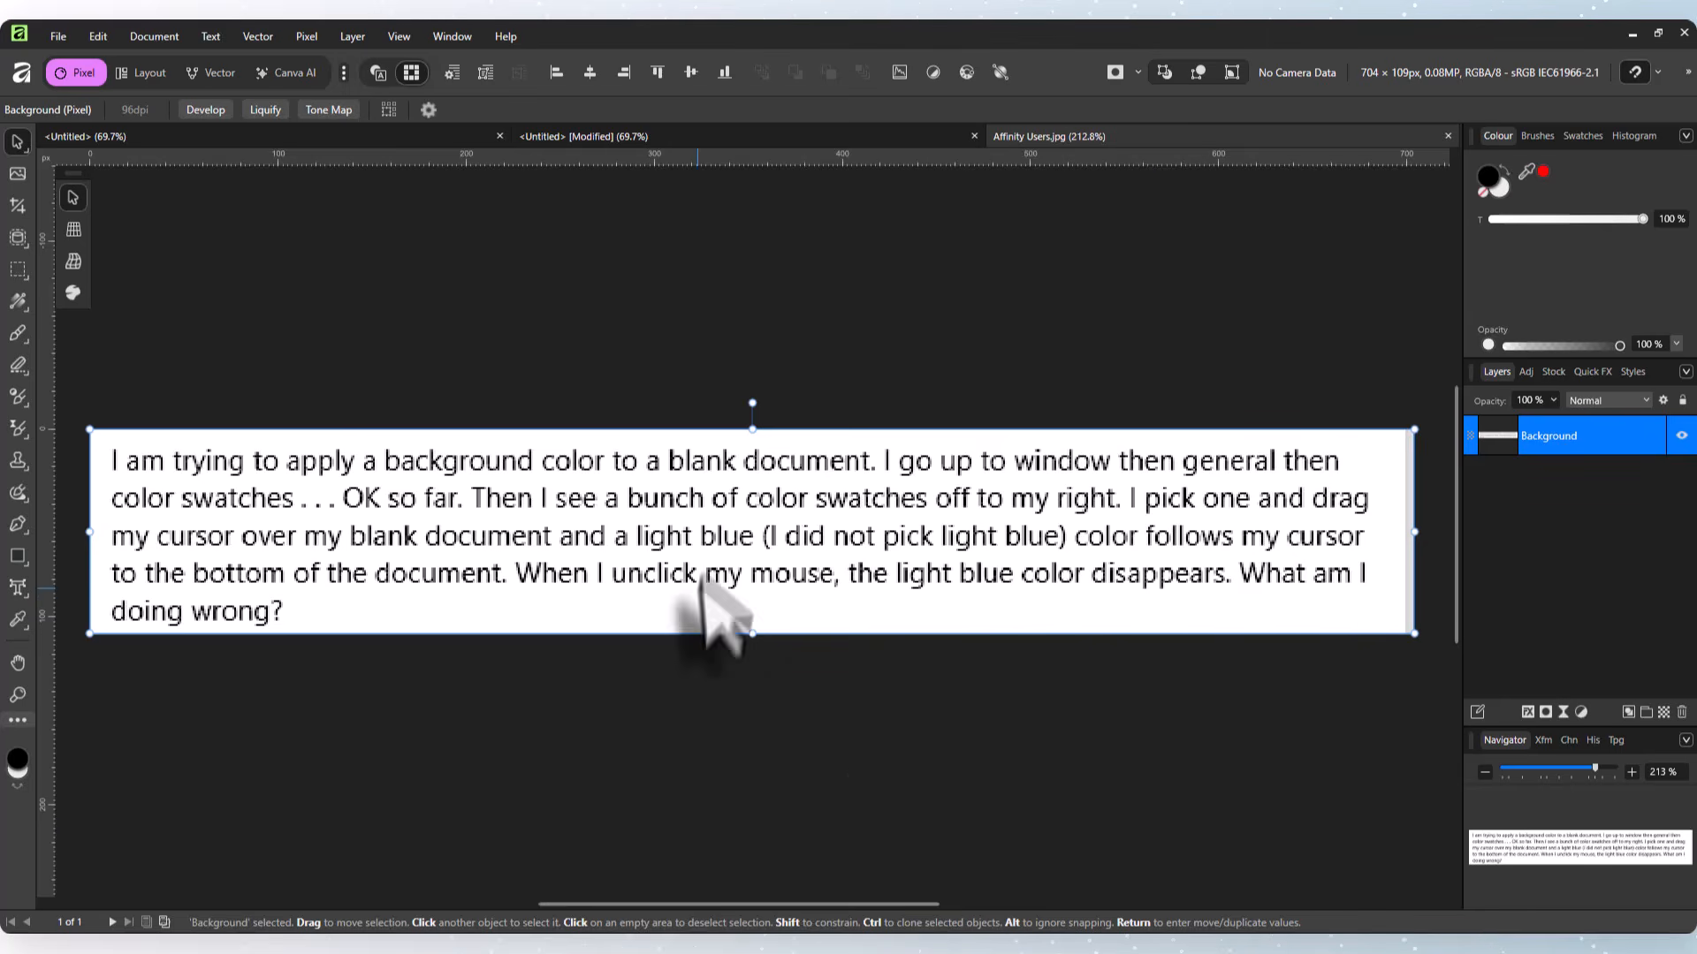
# Compare the blank transparent document with the blank document that has a white page.
pyautogui.click(380, 136)
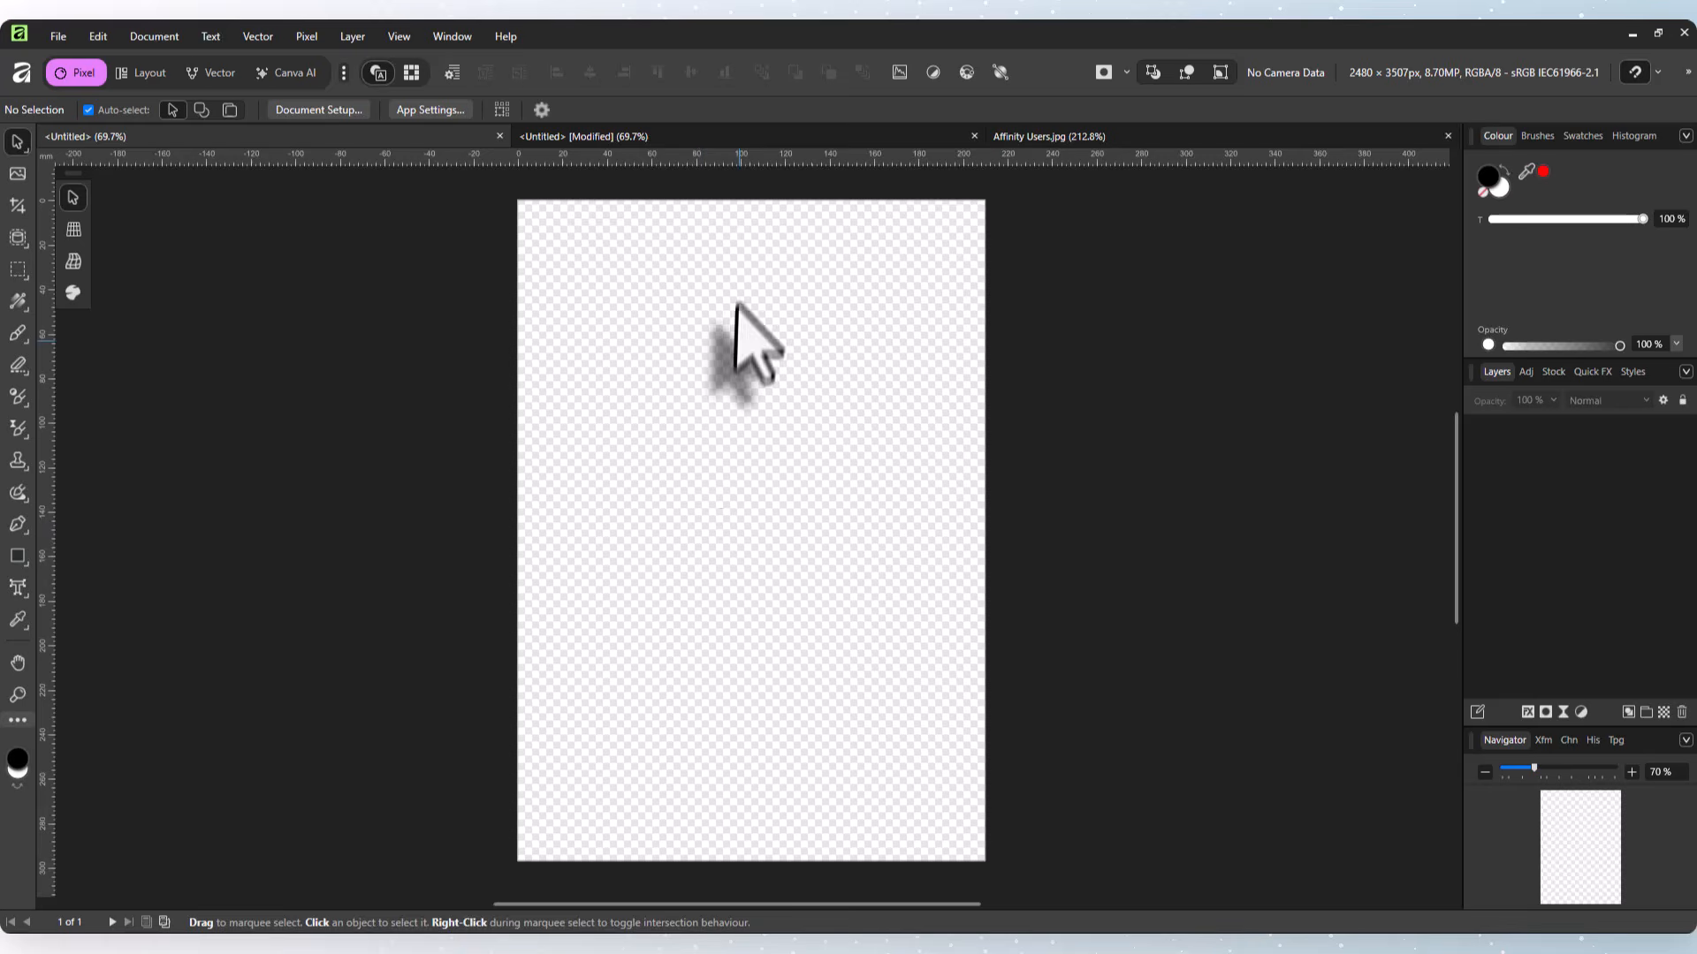
pyautogui.press('F1')
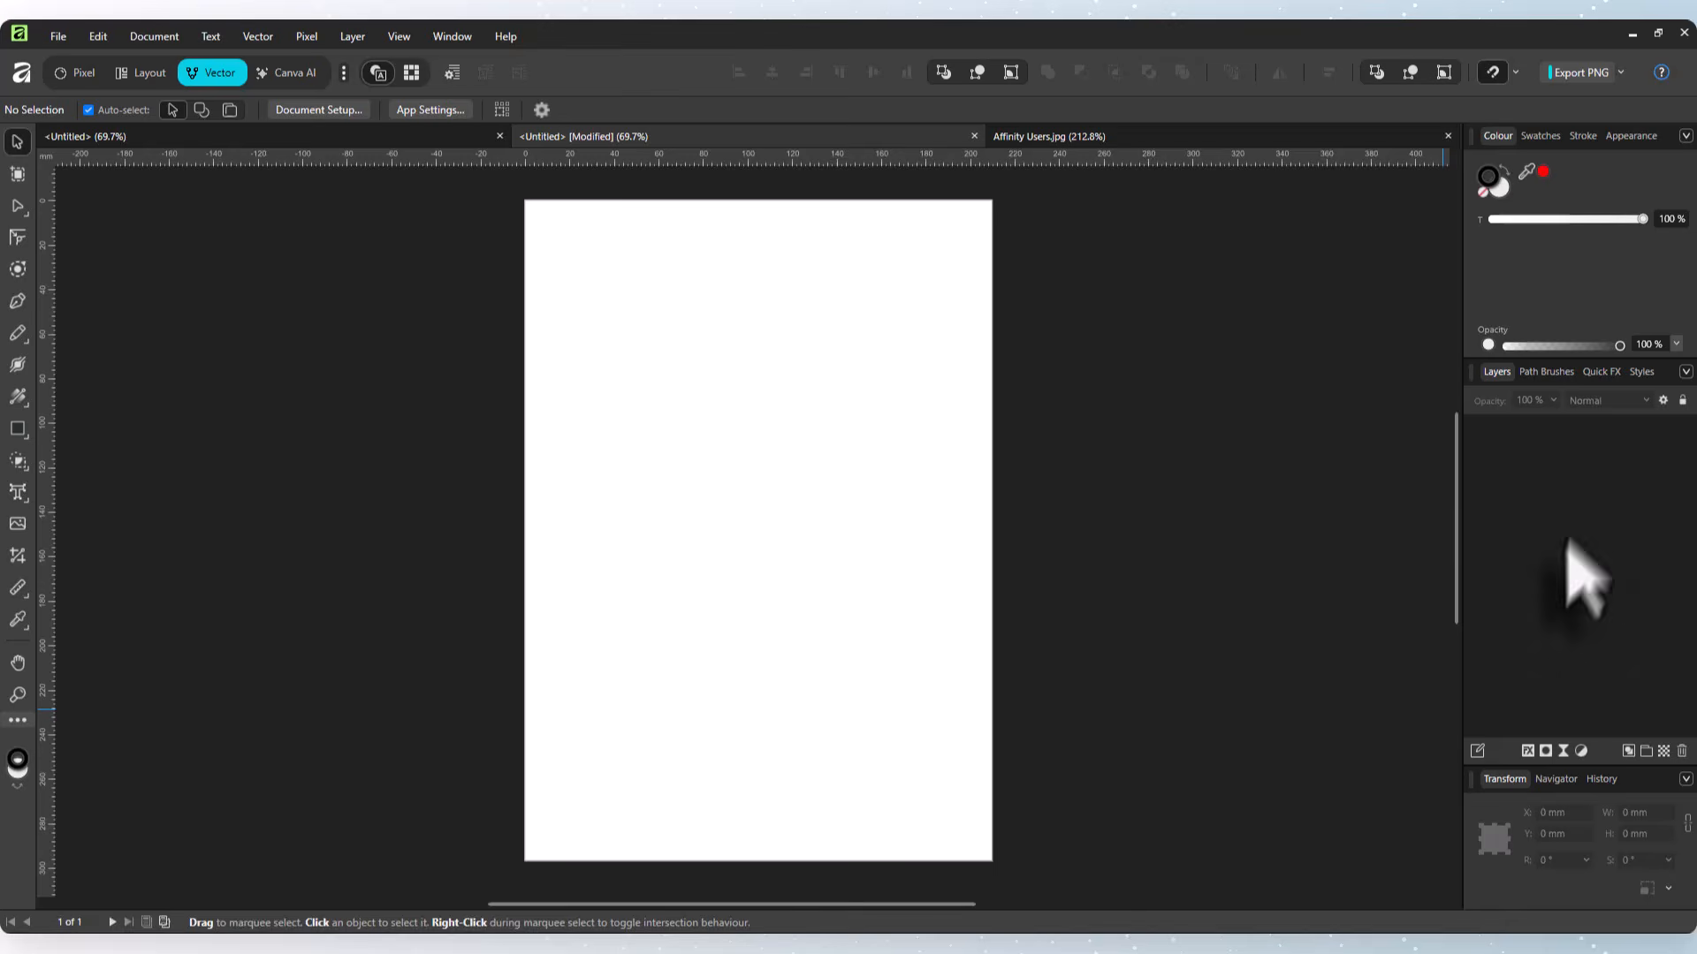
pyautogui.click(361, 135)
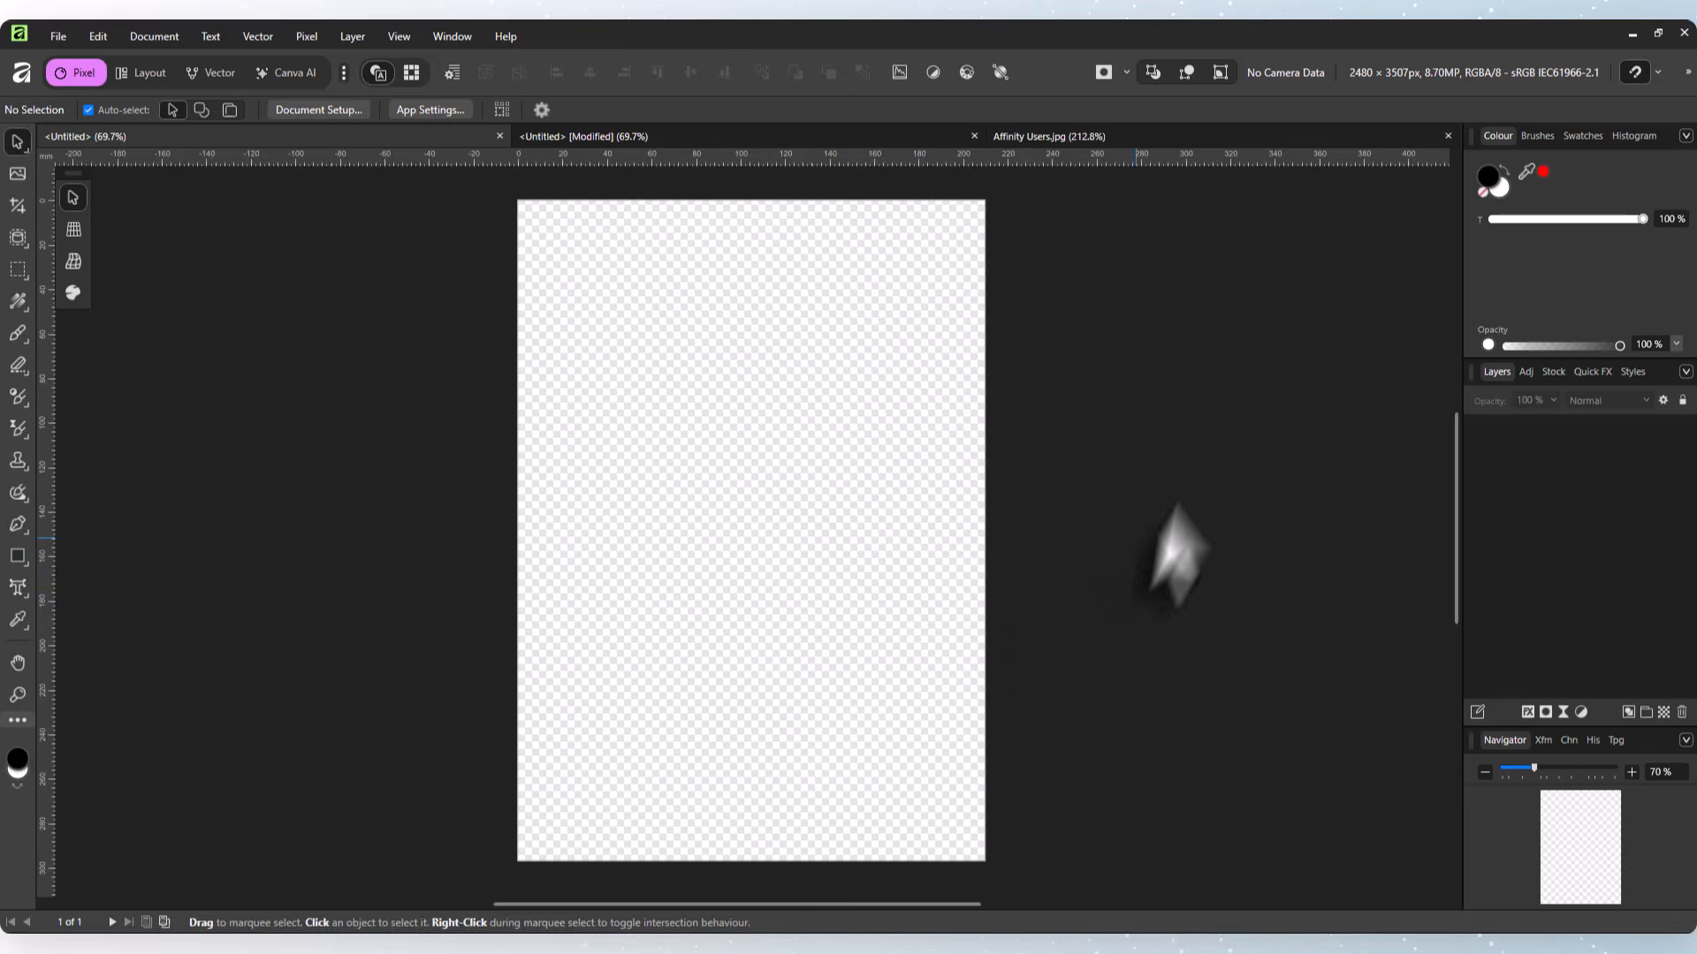
# Try to colour the transparent page by choosing a teal swatch and sweeping a selection marquee across the whole page.
pyautogui.doubleClick(1593, 139)
pyautogui.click(1593, 140)
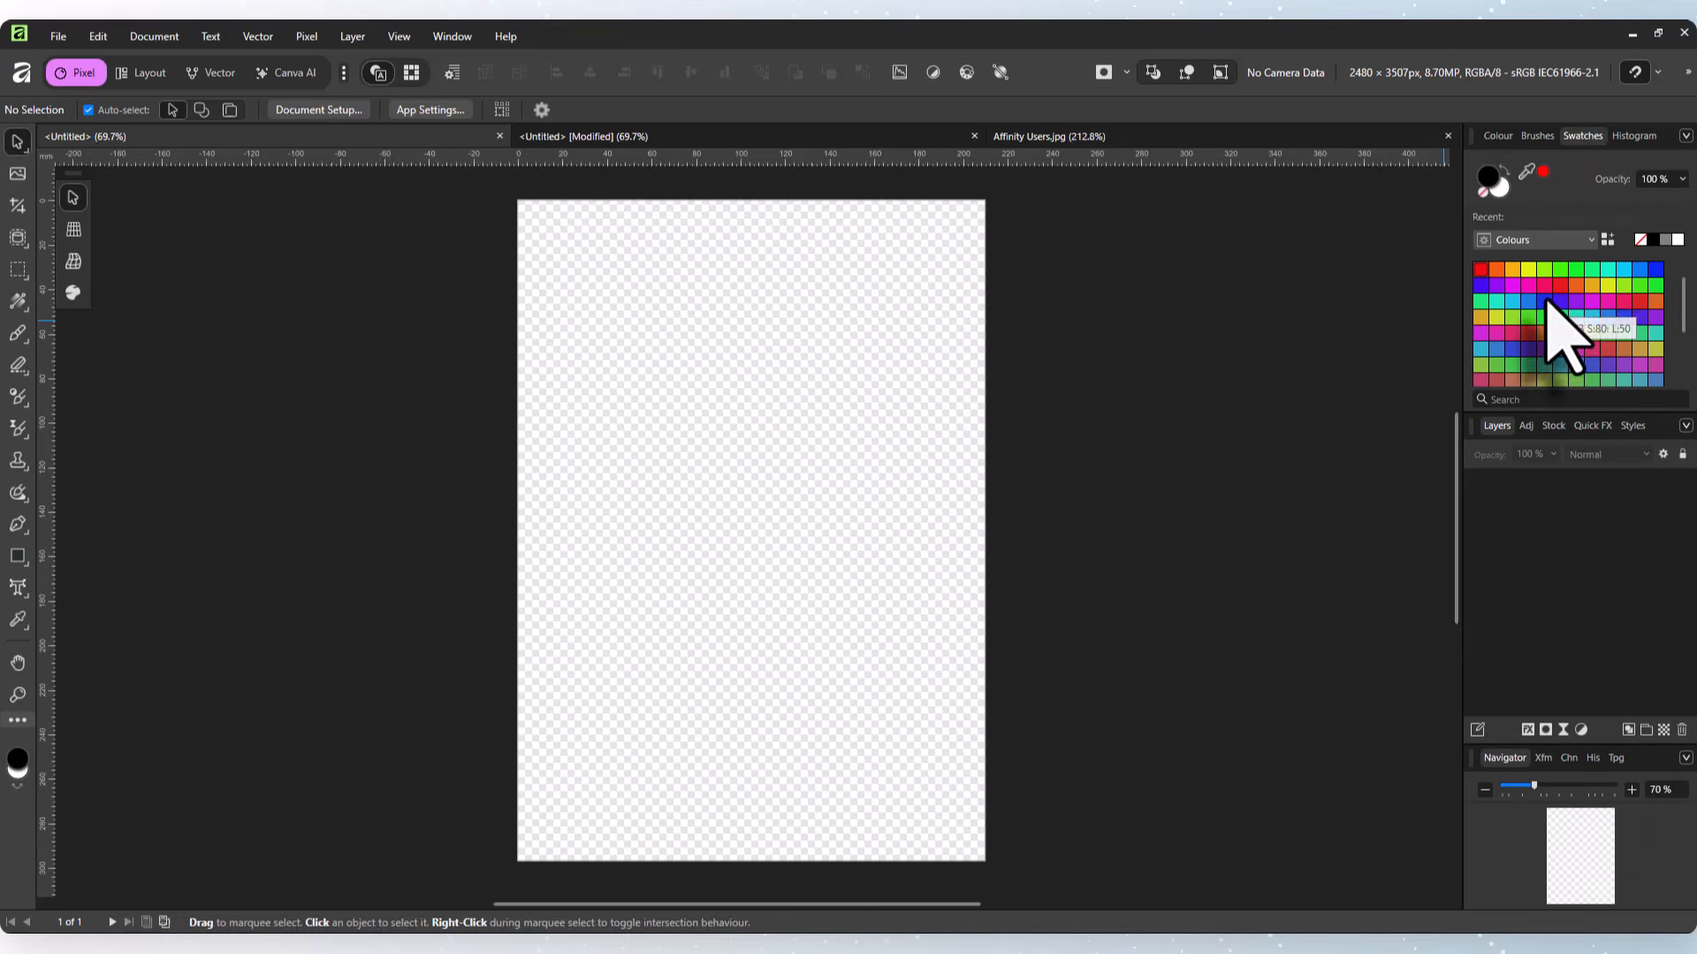
pyautogui.click(1496, 301)
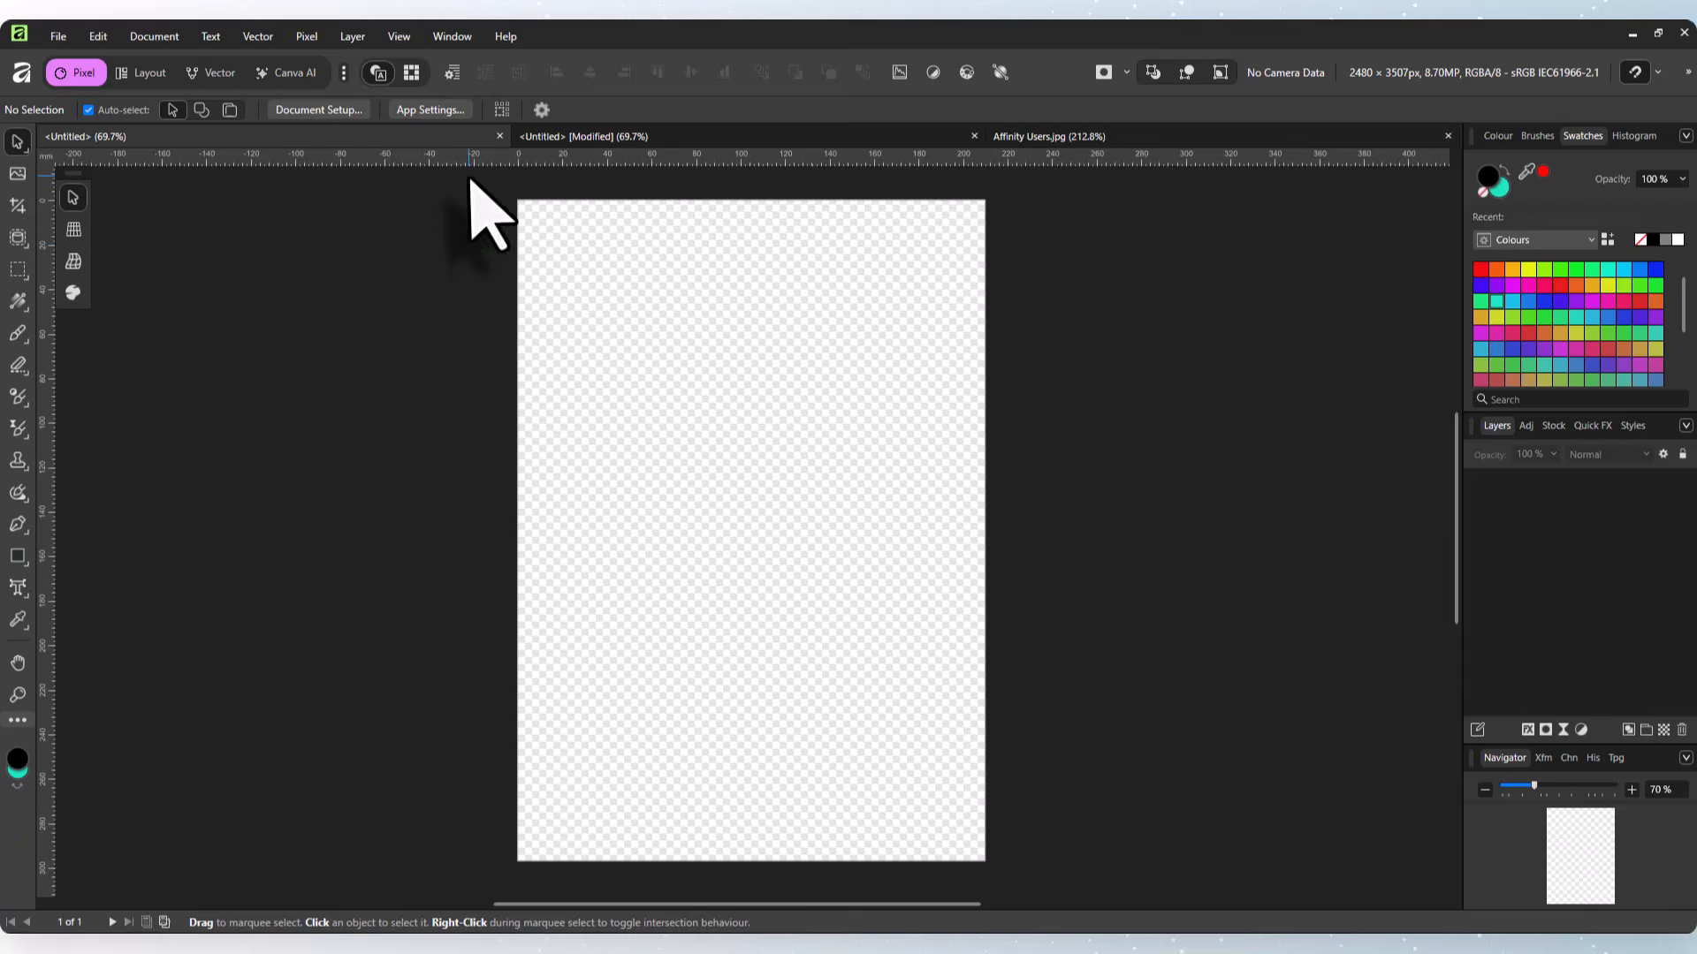
pyautogui.moveTo(467, 176); pyautogui.dragTo(1065, 884)
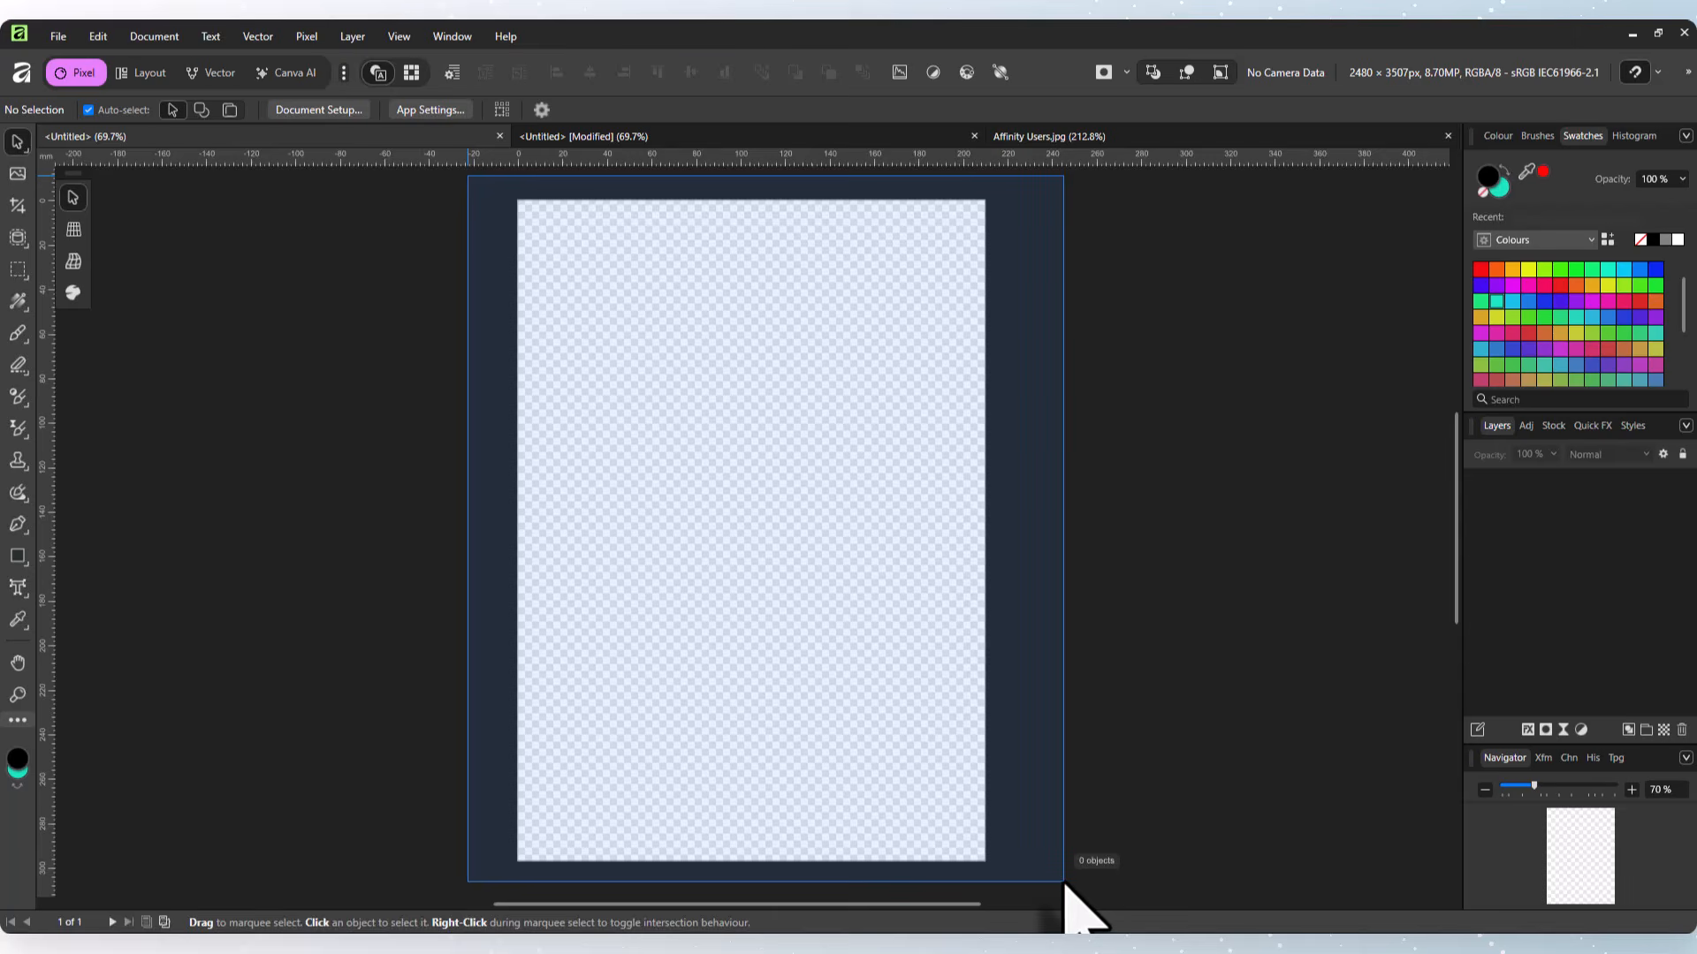
pyautogui.moveTo(1065, 884); pyautogui.dragTo(1066, 887)
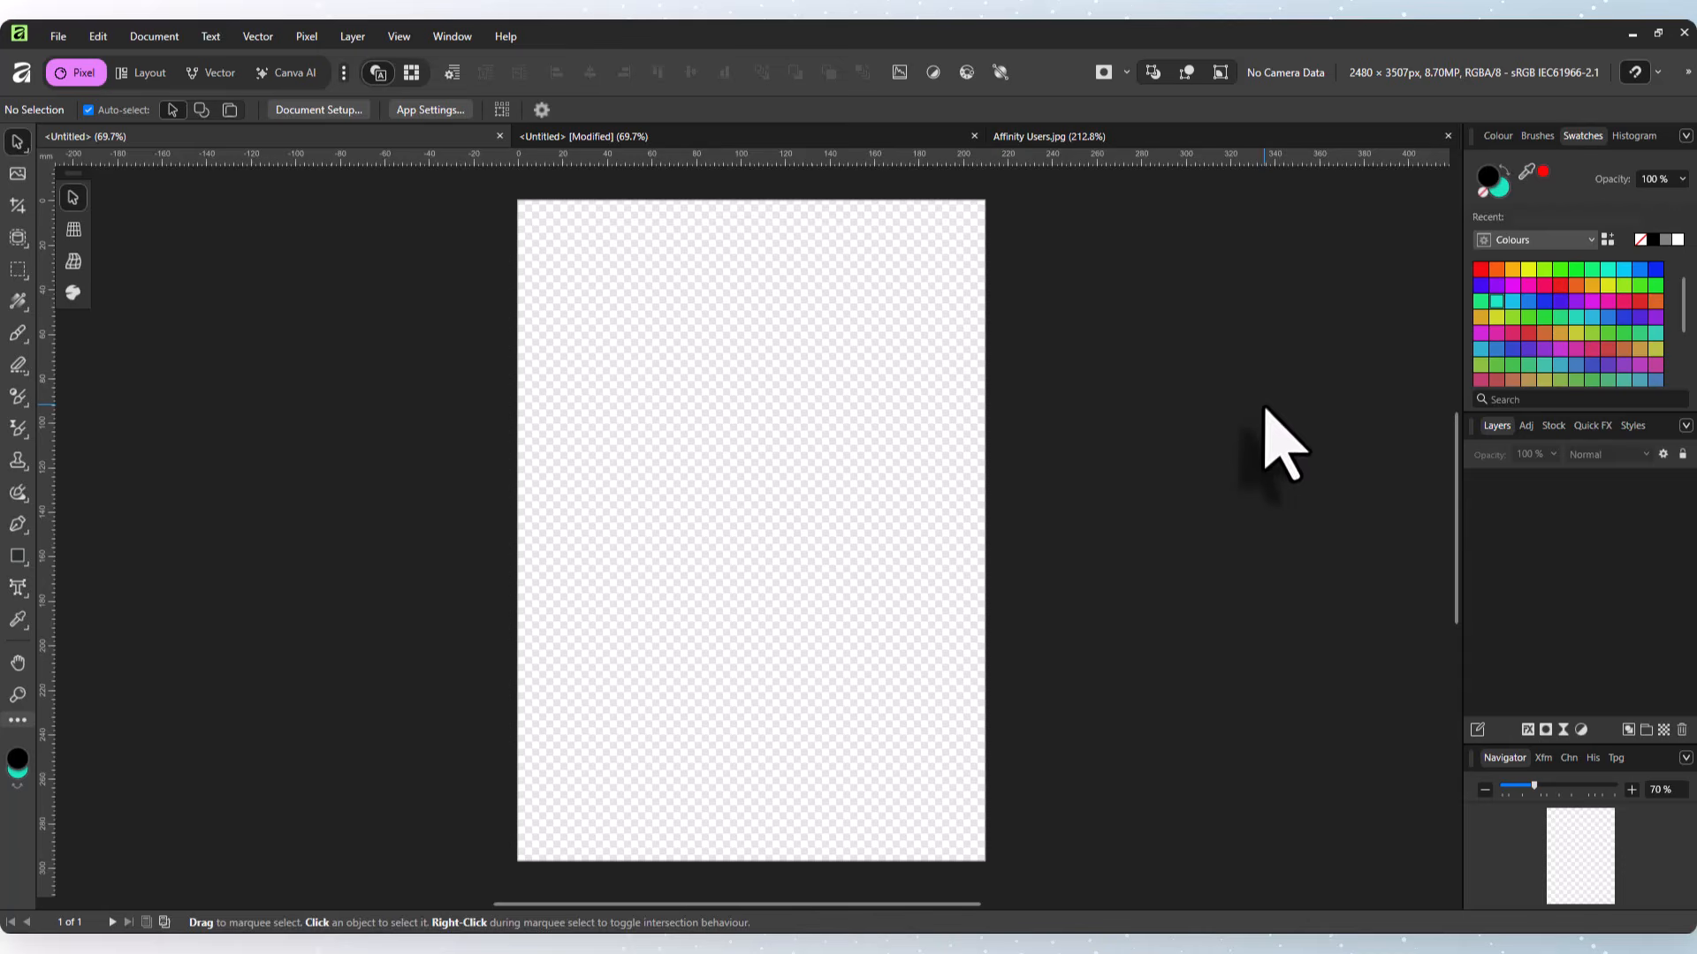
pyautogui.click(1498, 136)
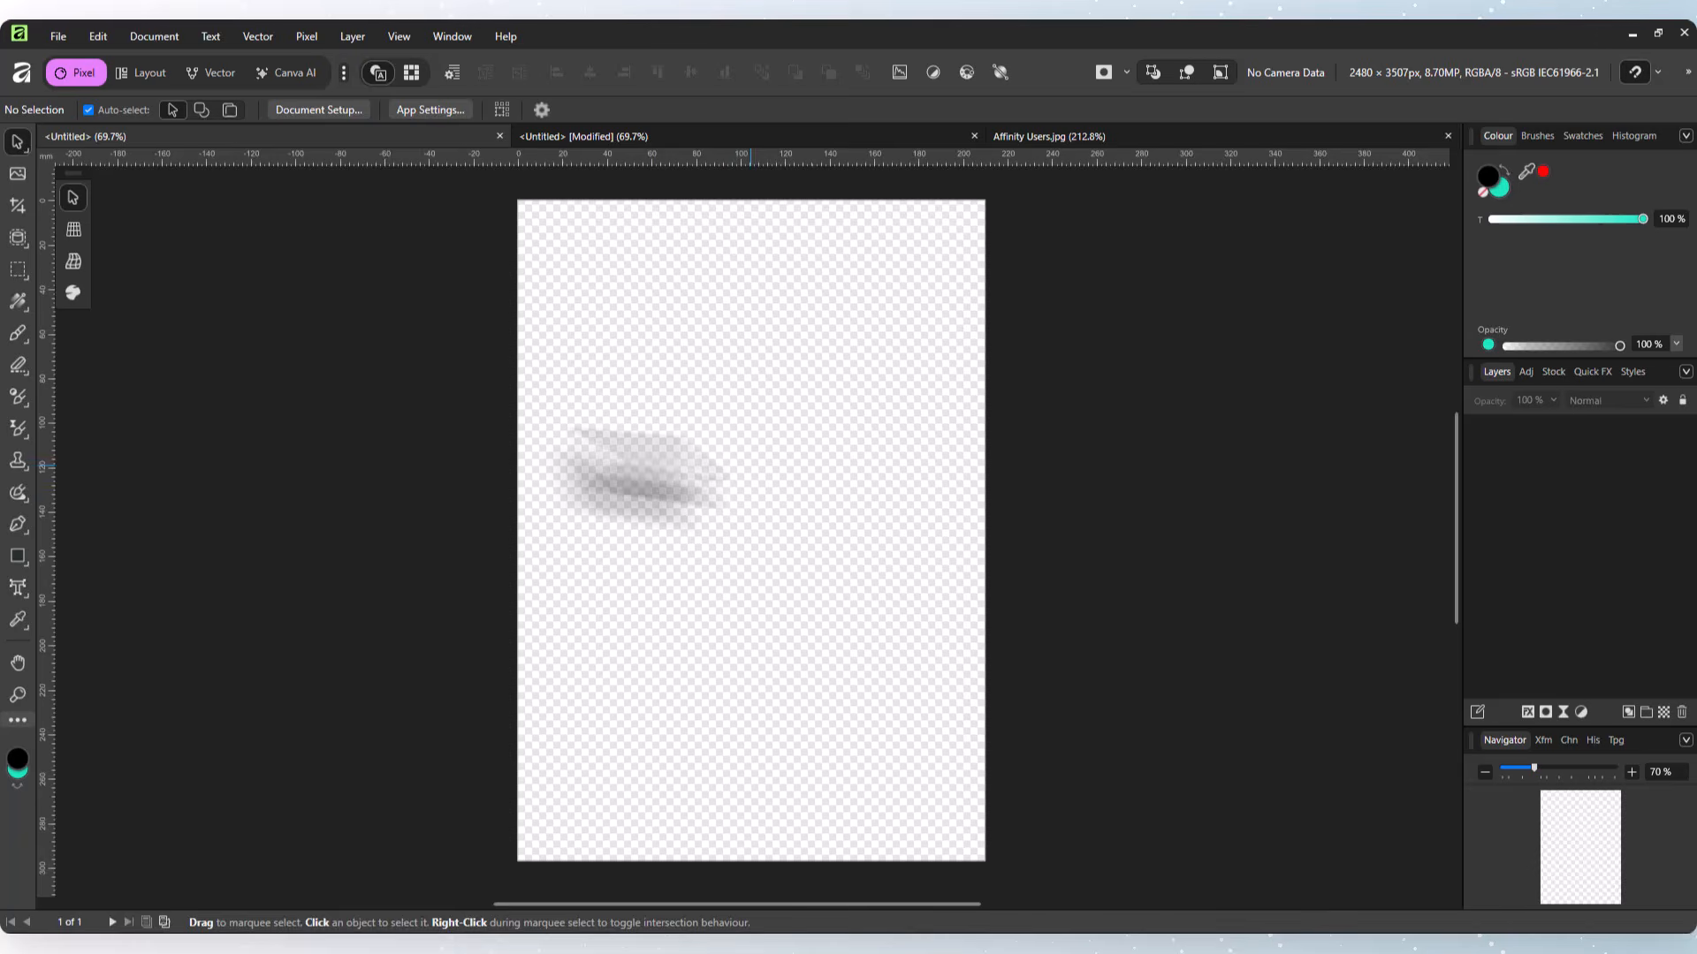
pyautogui.click(350, 35)
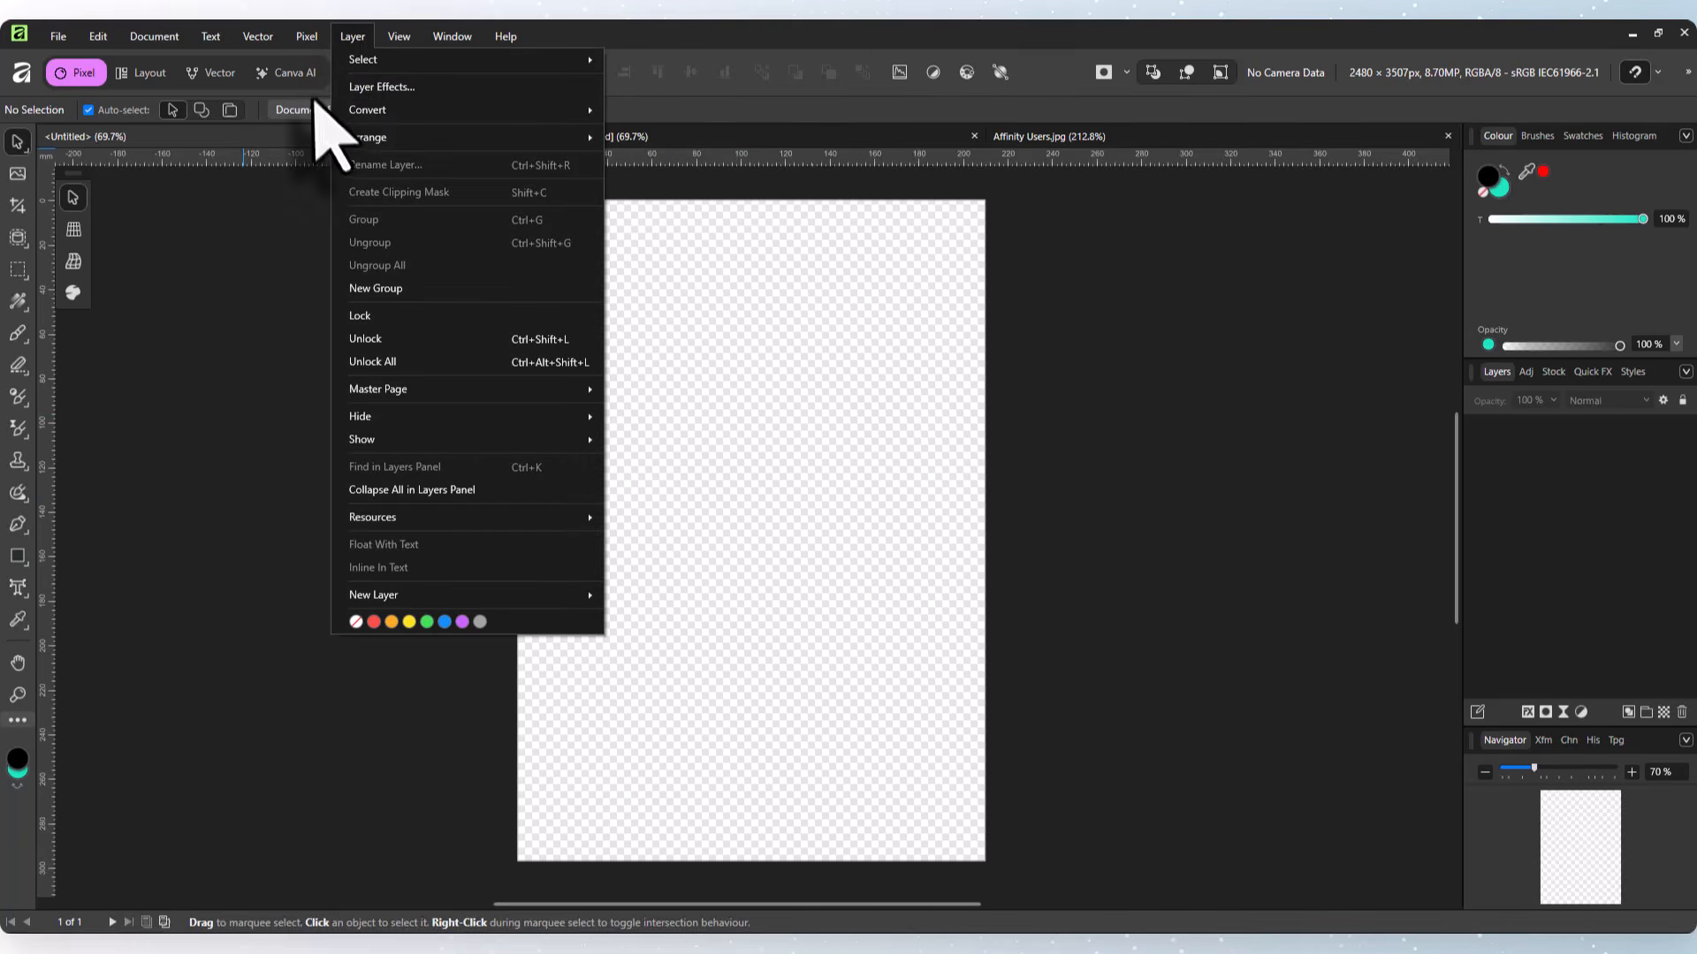
pyautogui.moveTo(408, 108)
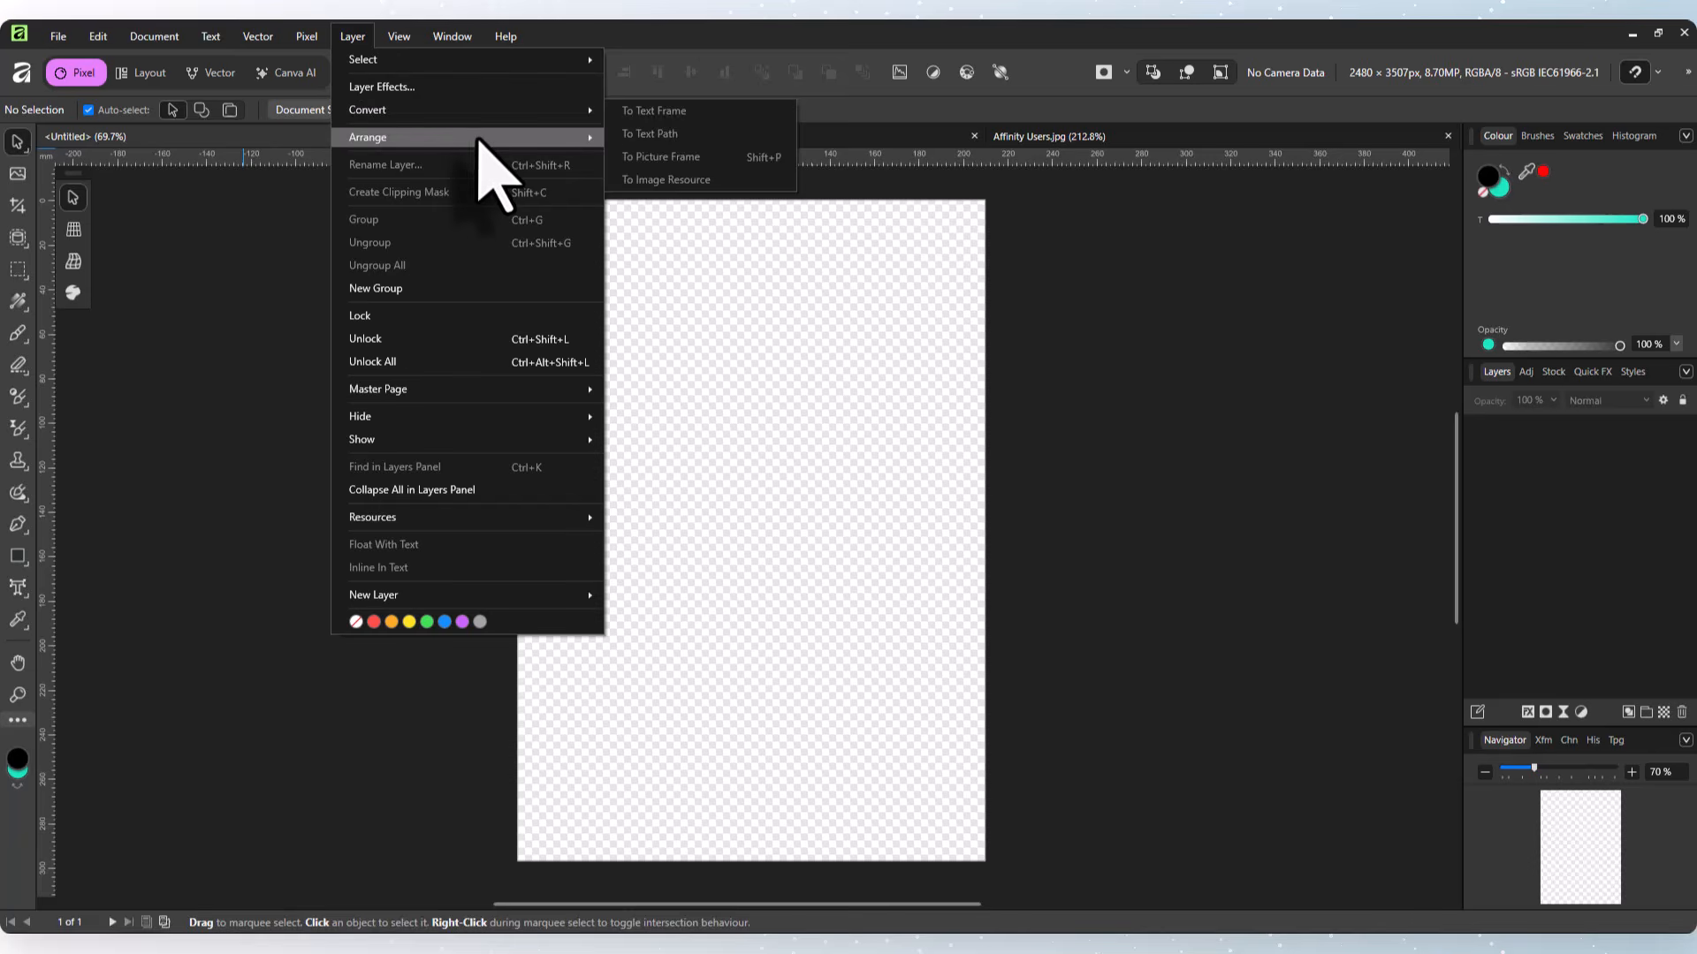
pyautogui.moveTo(478, 139)
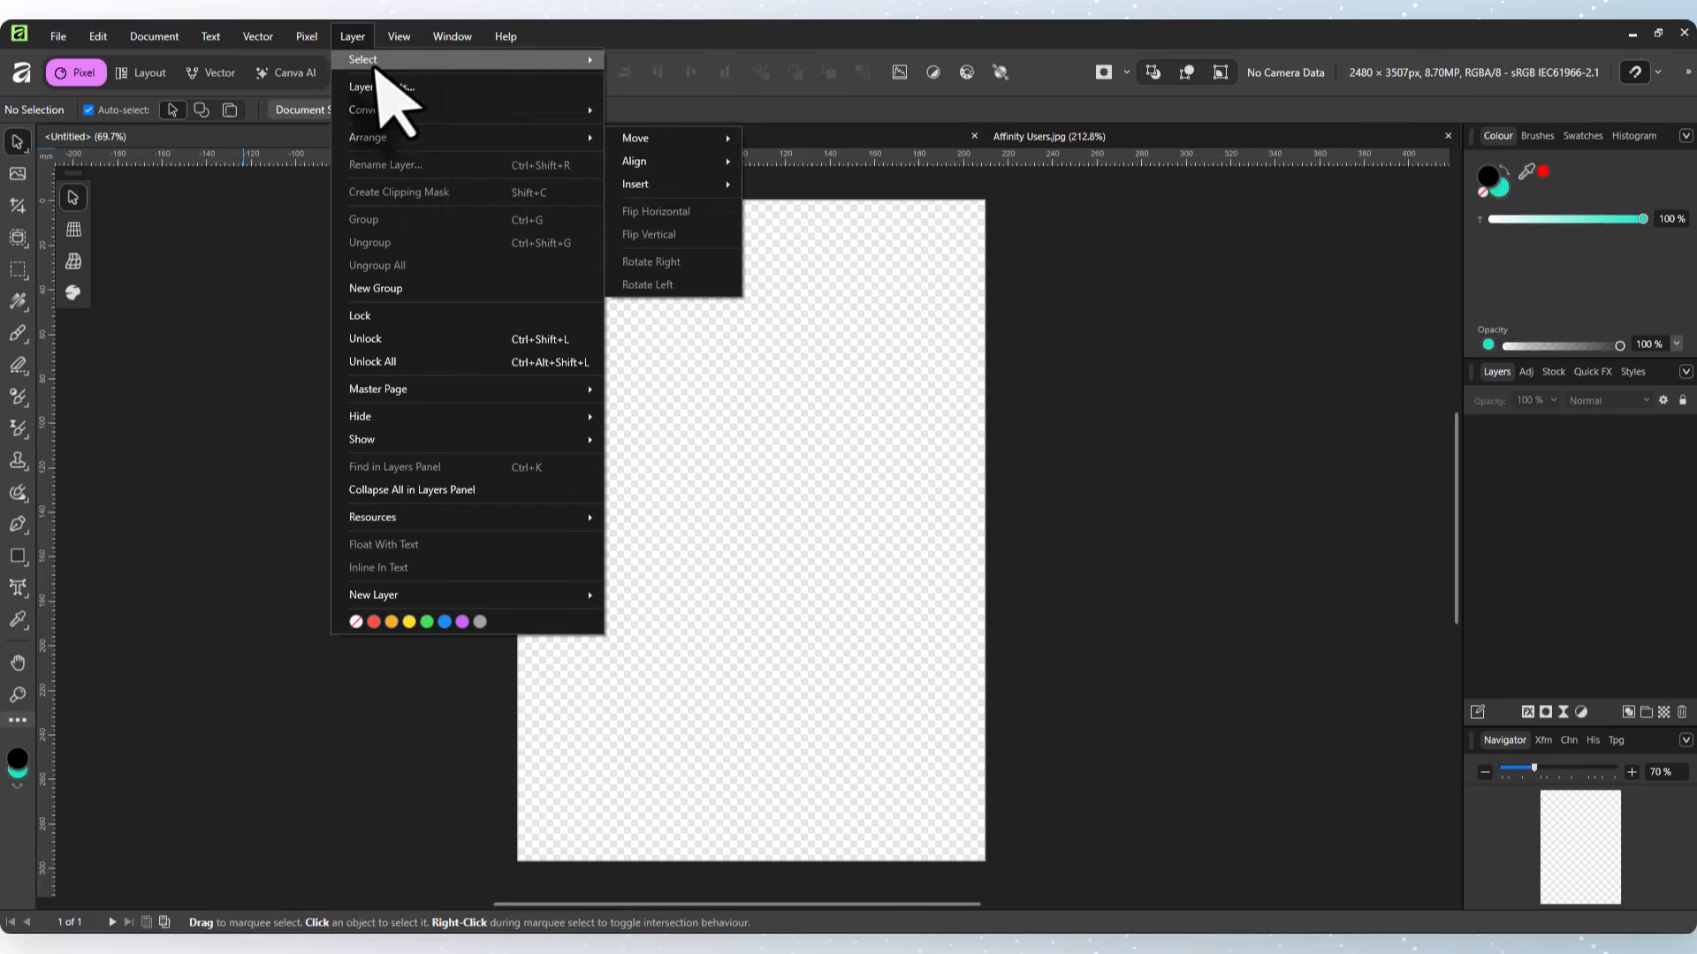
pyautogui.moveTo(311, 31)
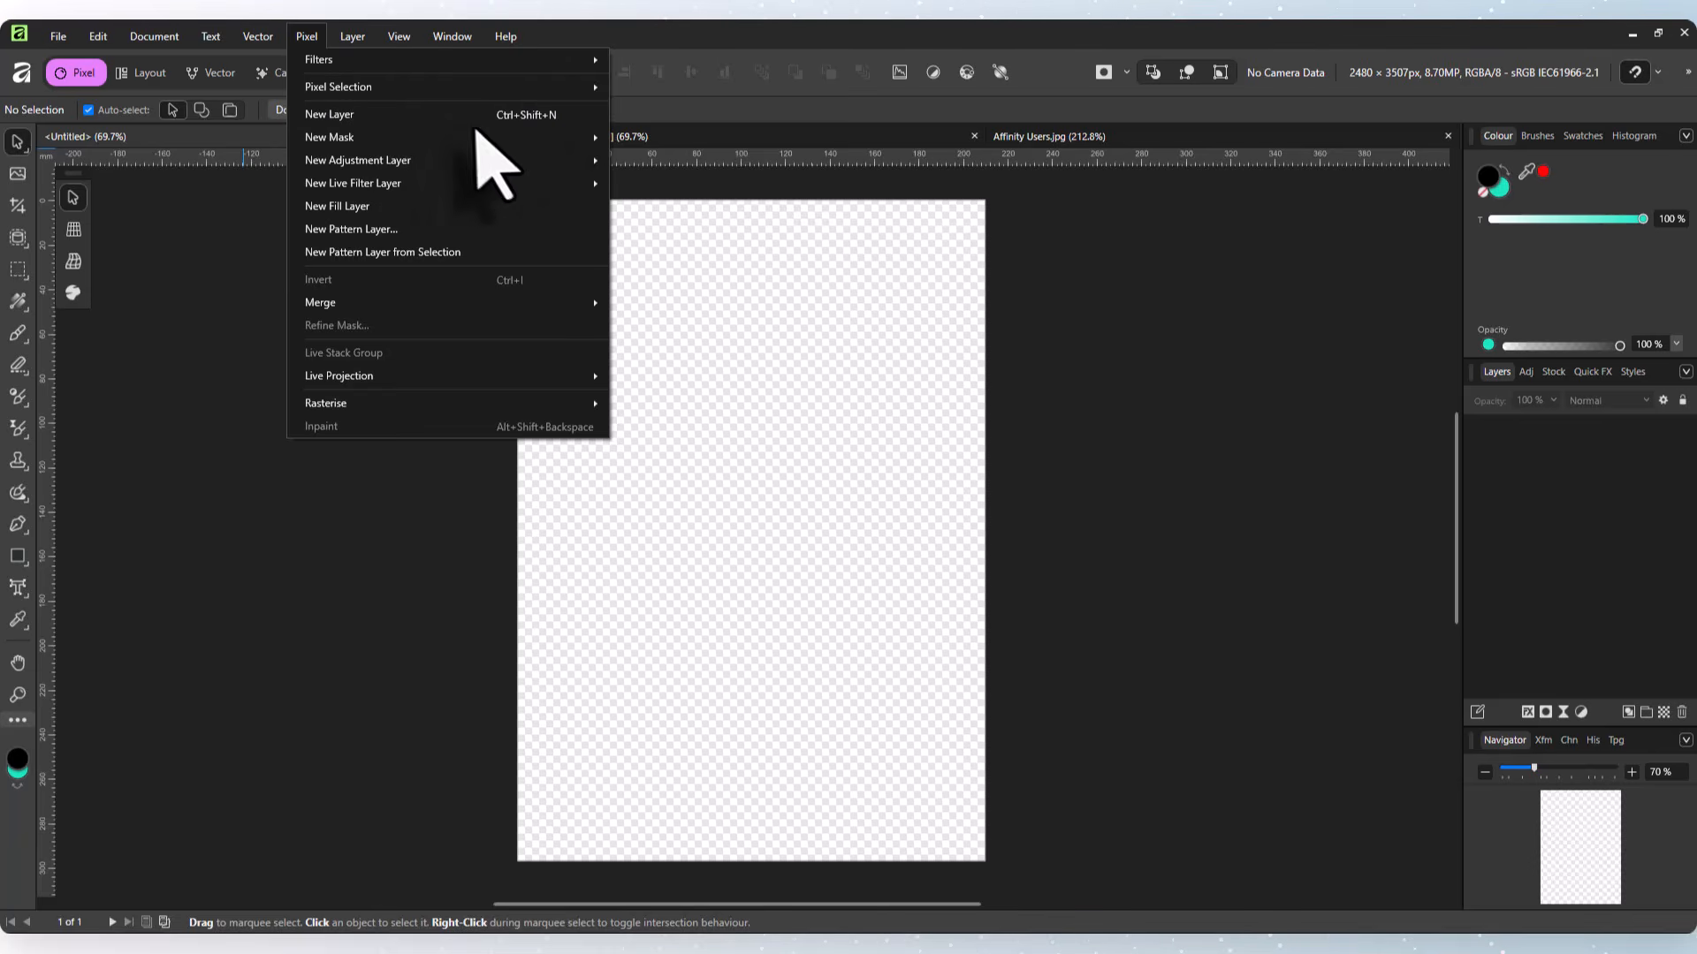
pyautogui.click(727, 36)
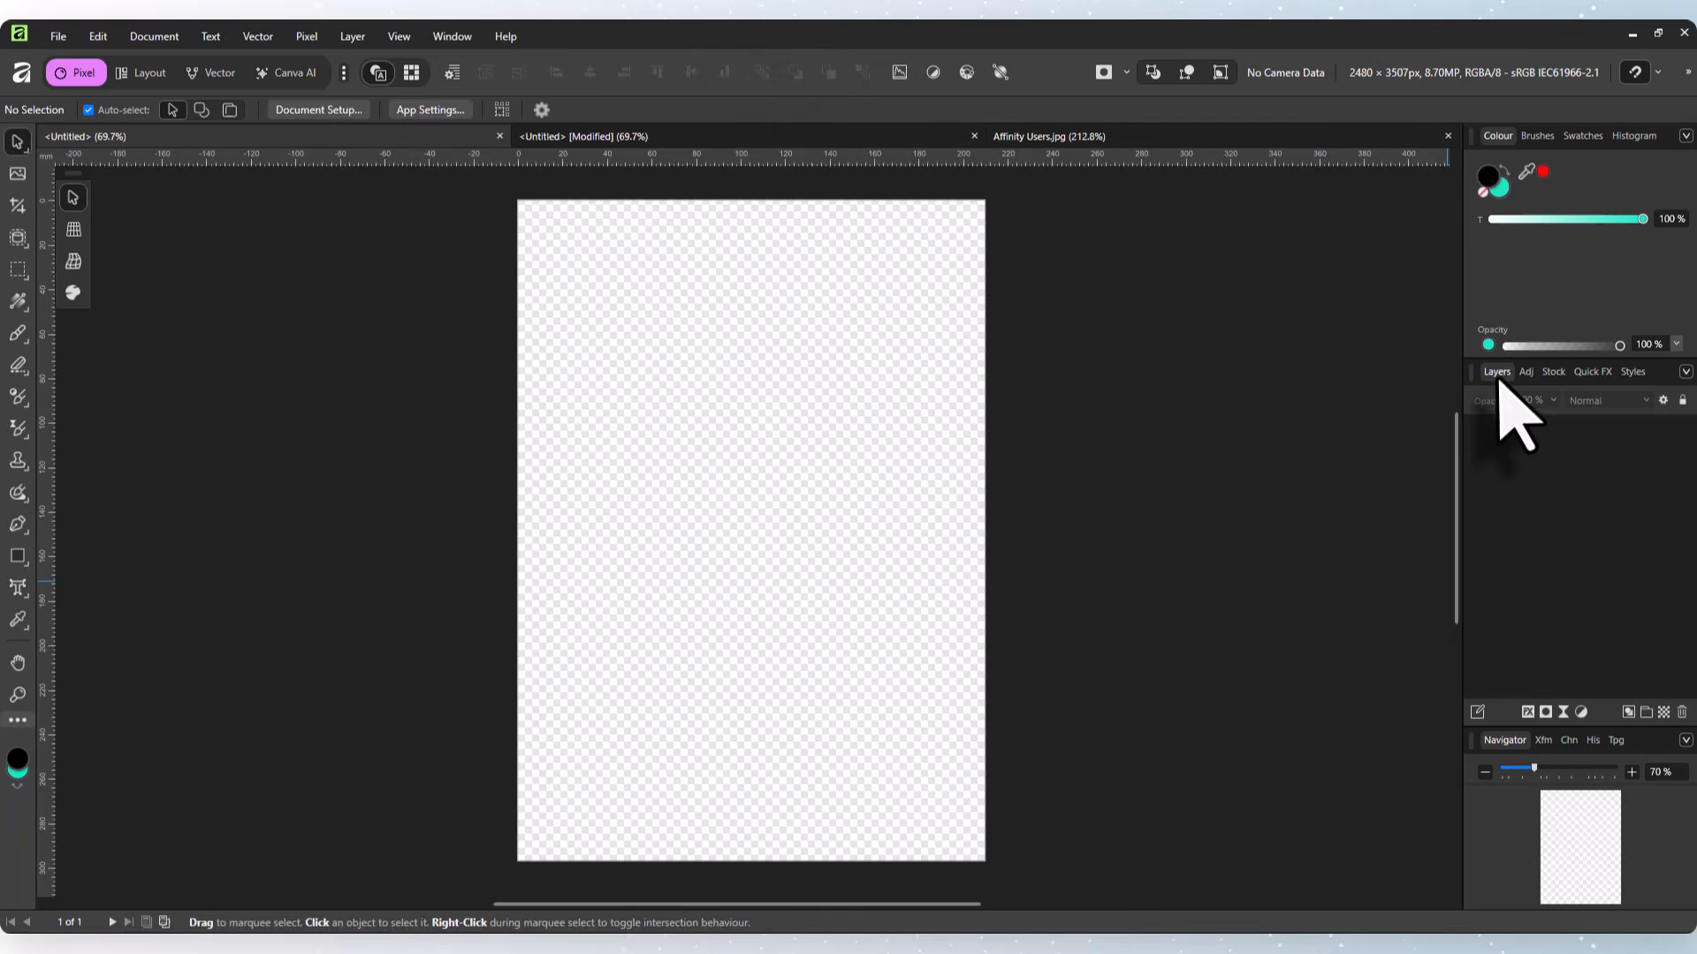
# Add an empty pixel layer to both the transparent and the white untitled documents.
pyautogui.click(1665, 712)
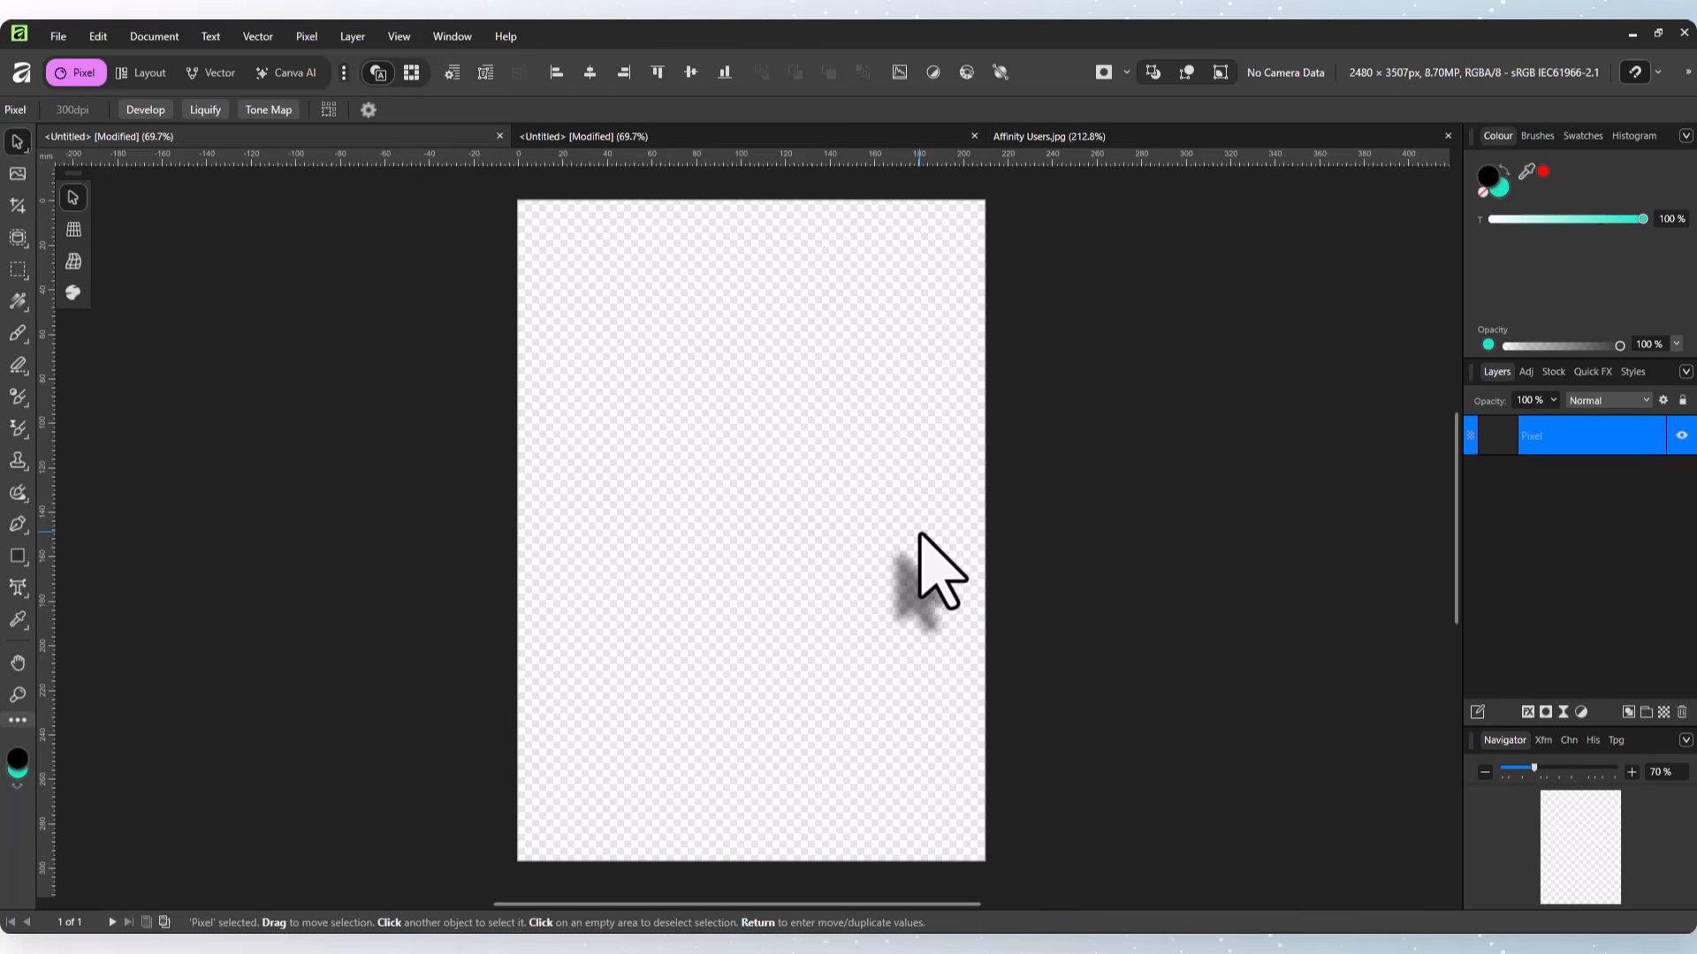
pyautogui.click(777, 135)
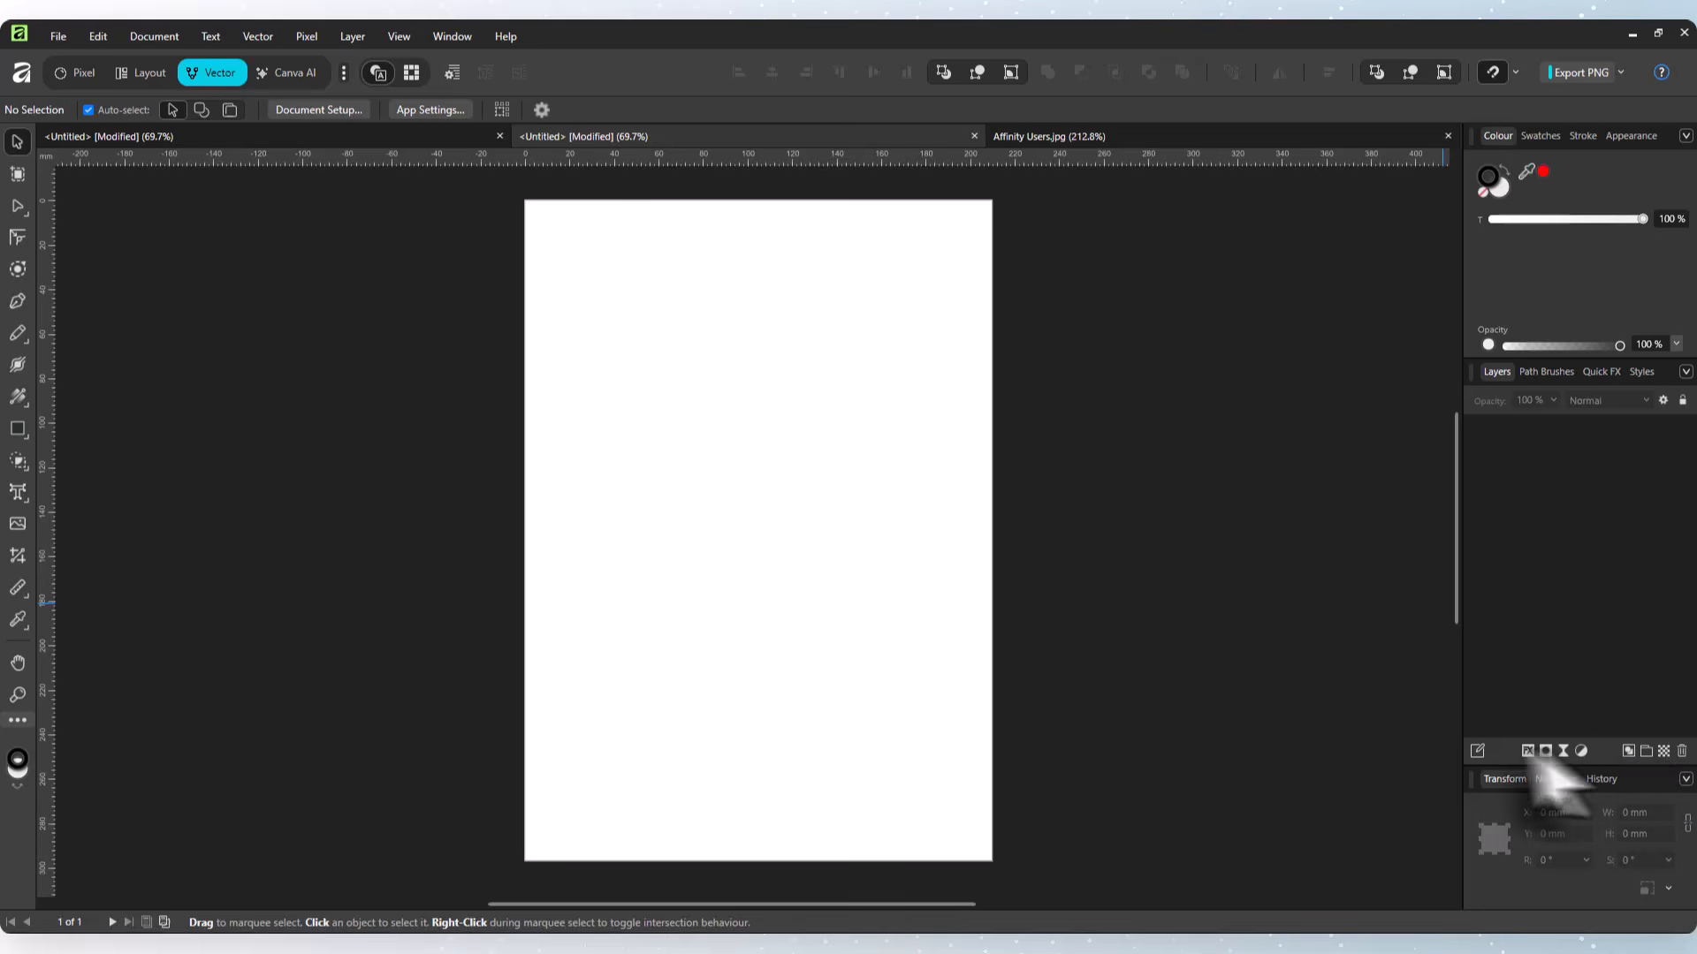
pyautogui.click(1664, 750)
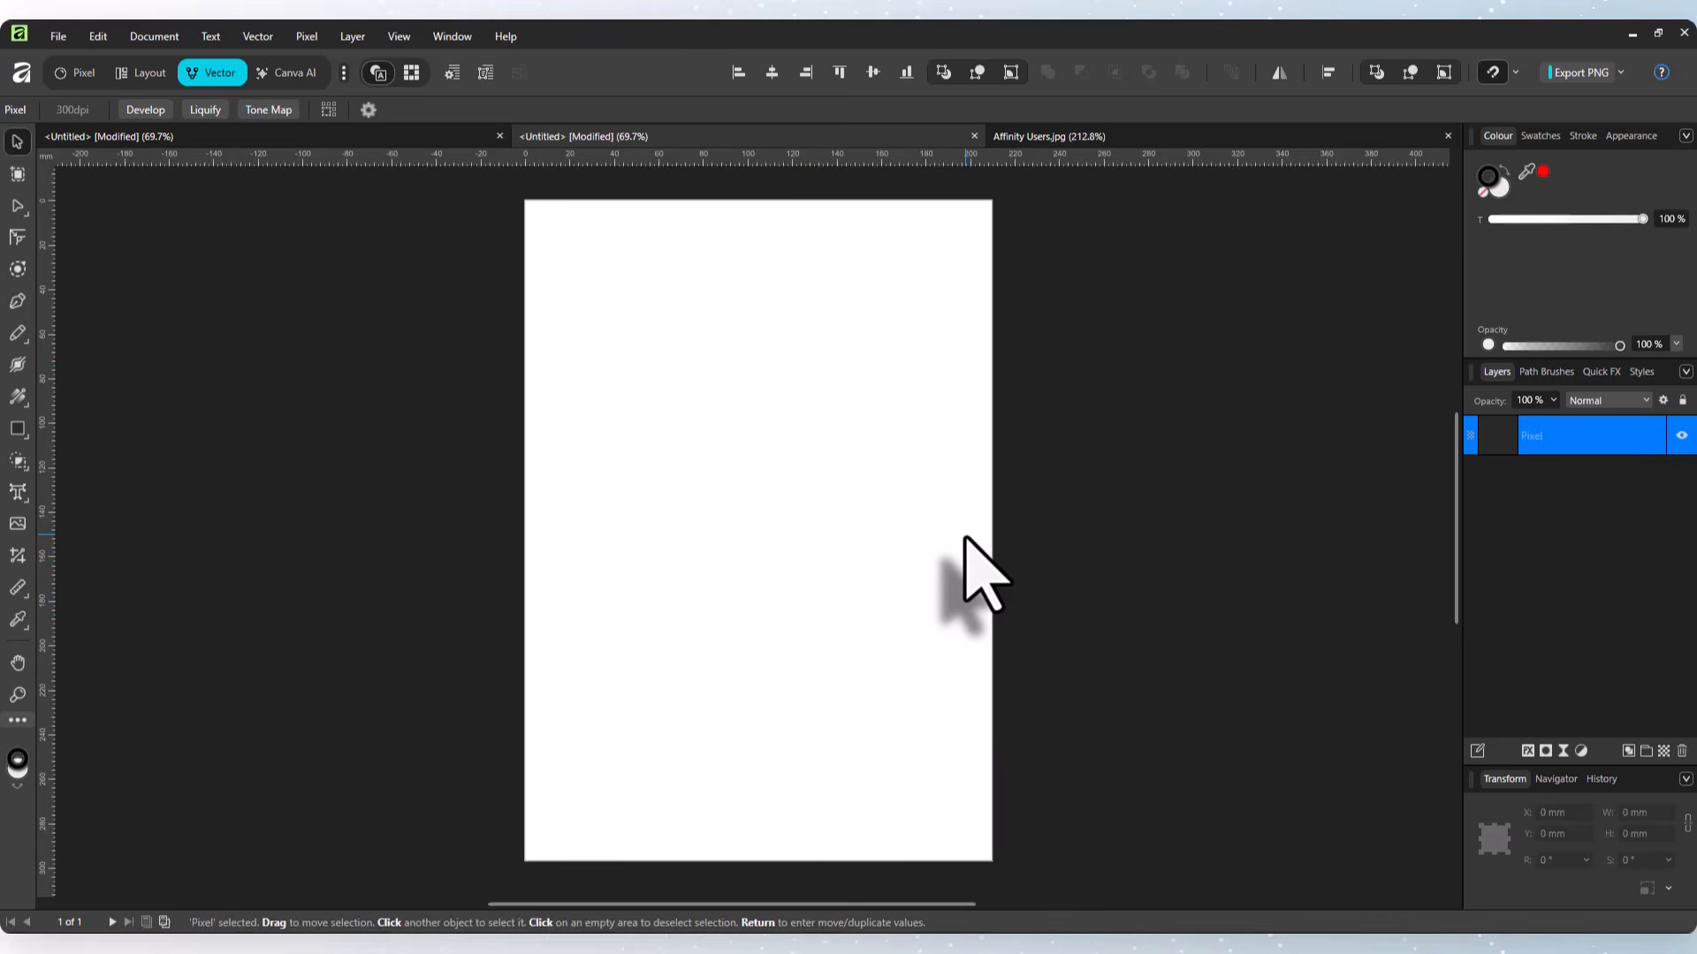
# Fill the transparent document's pixel layer with a solid bright green using the Fill Tool.
pyautogui.click(378, 136)
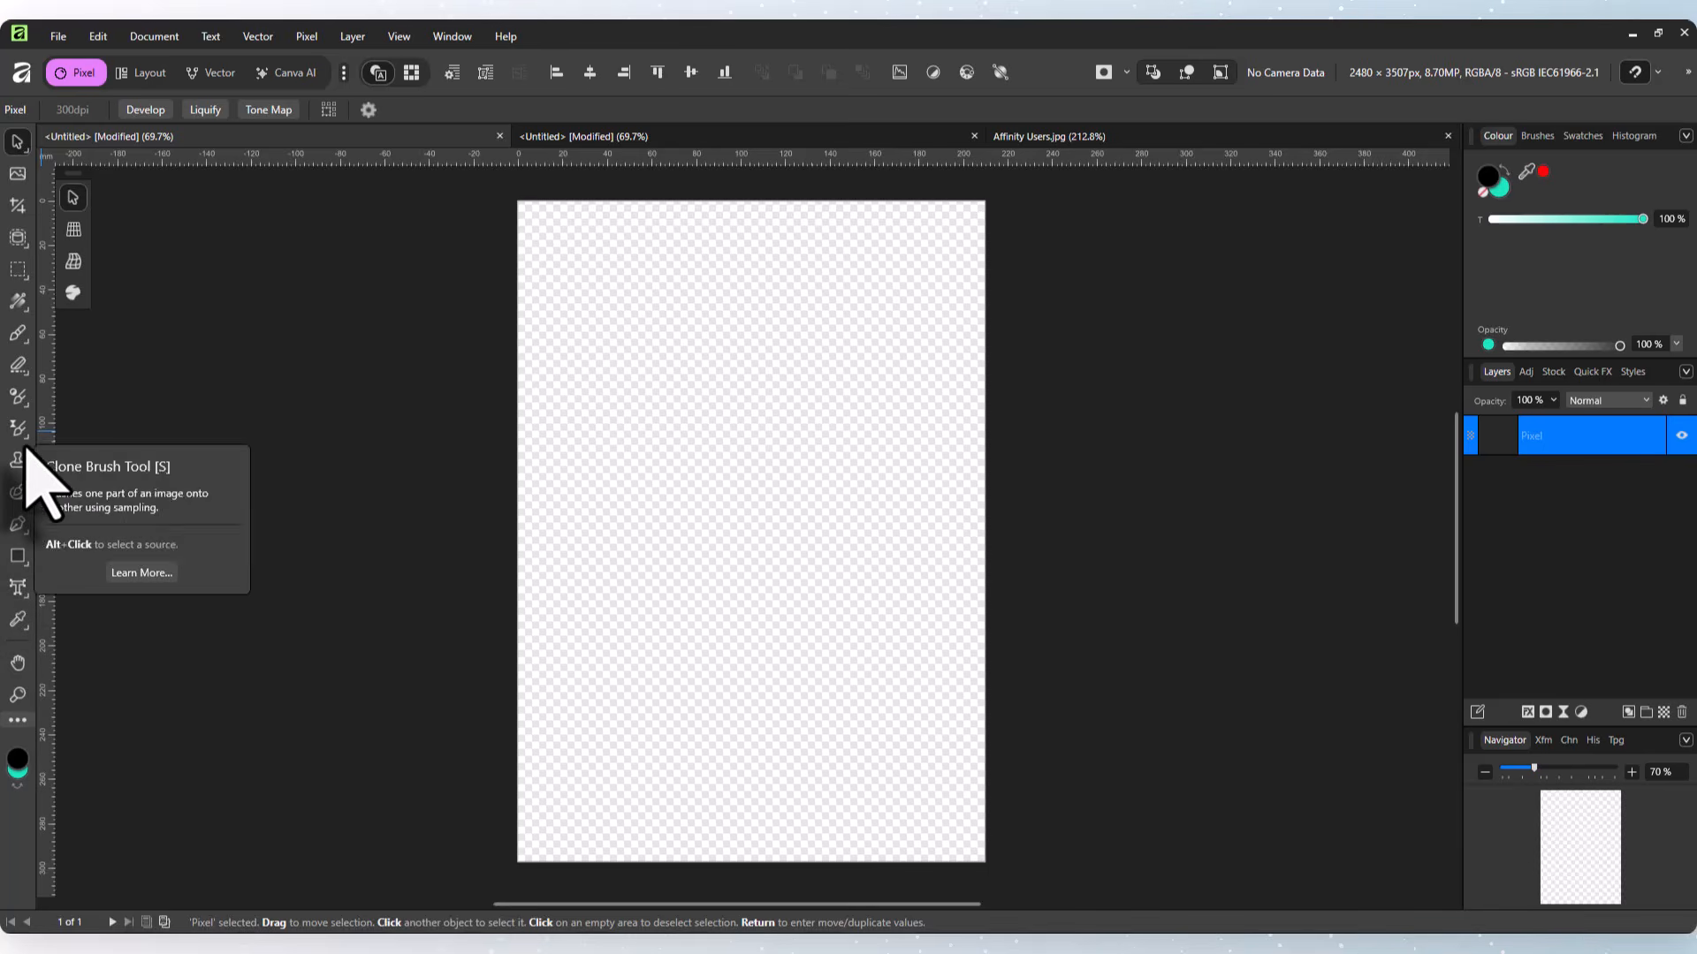
pyautogui.click(18, 303)
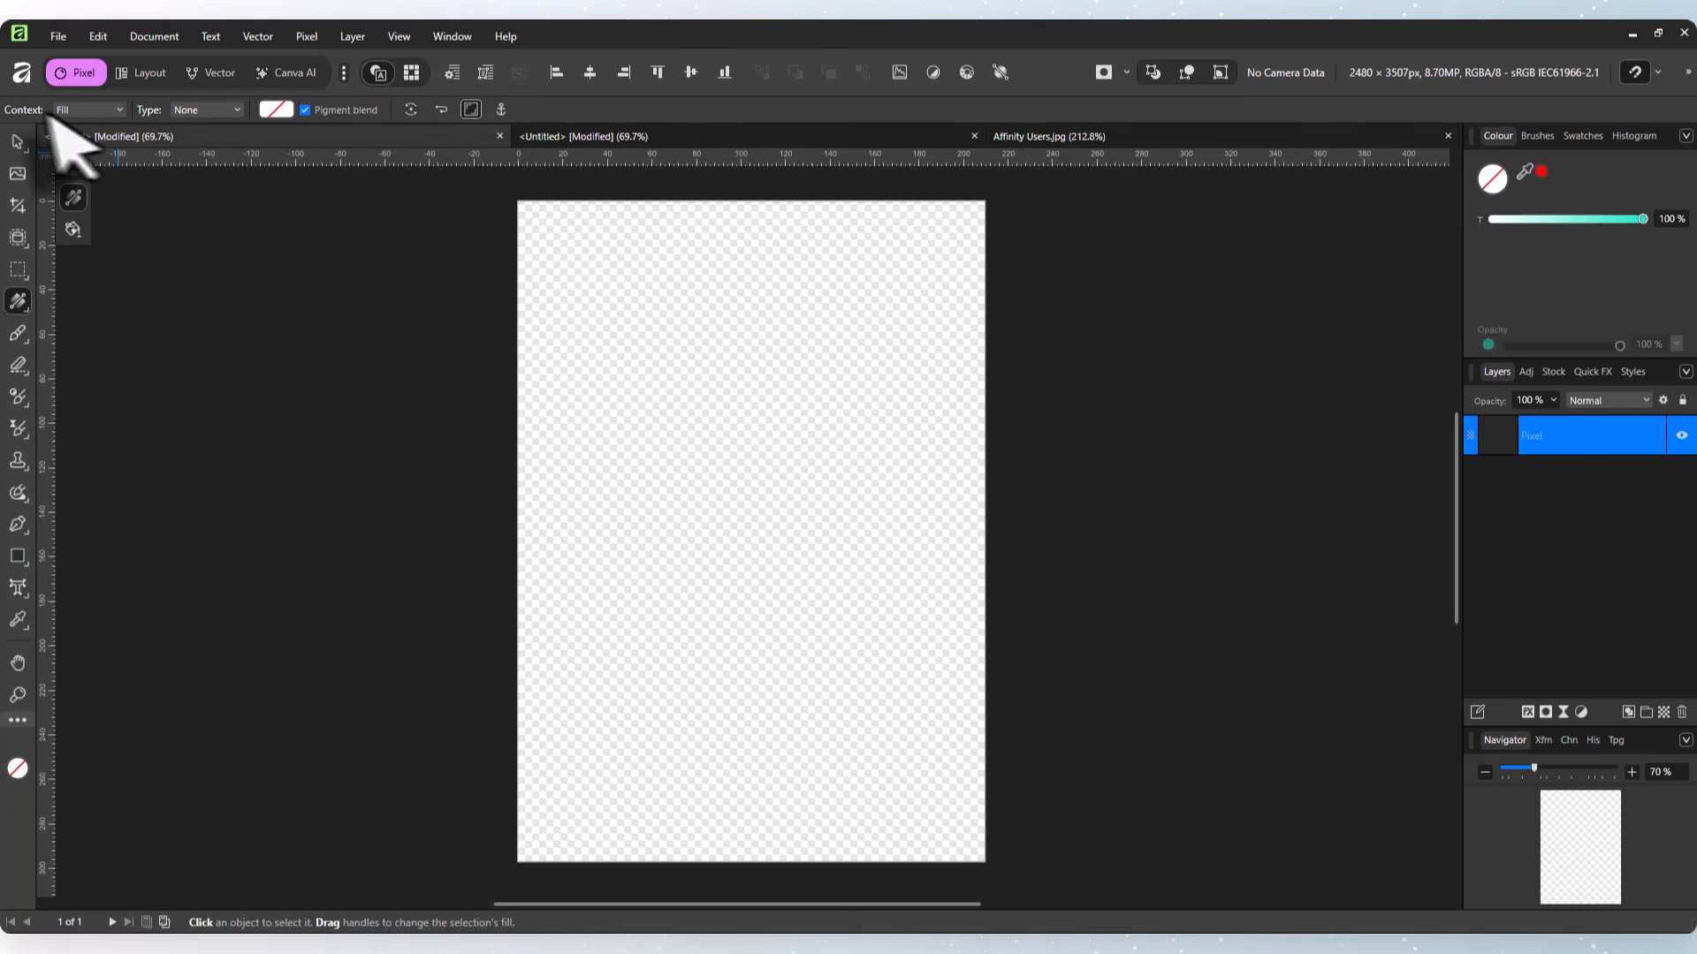
pyautogui.click(118, 109)
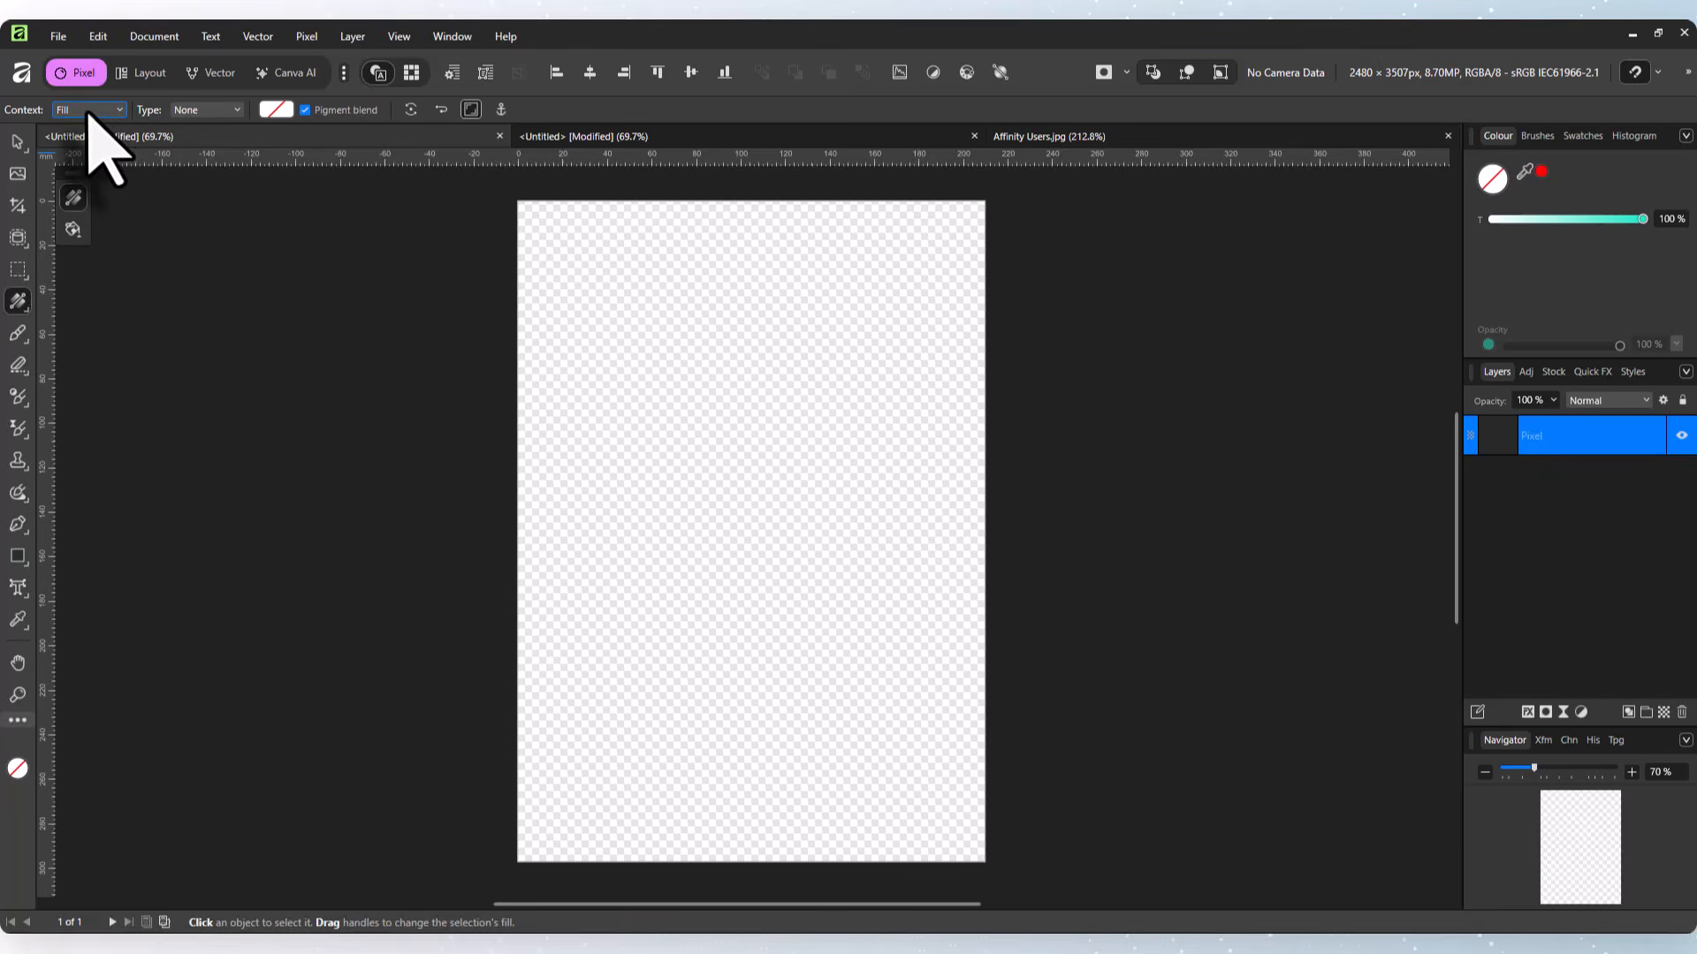
pyautogui.click(237, 109)
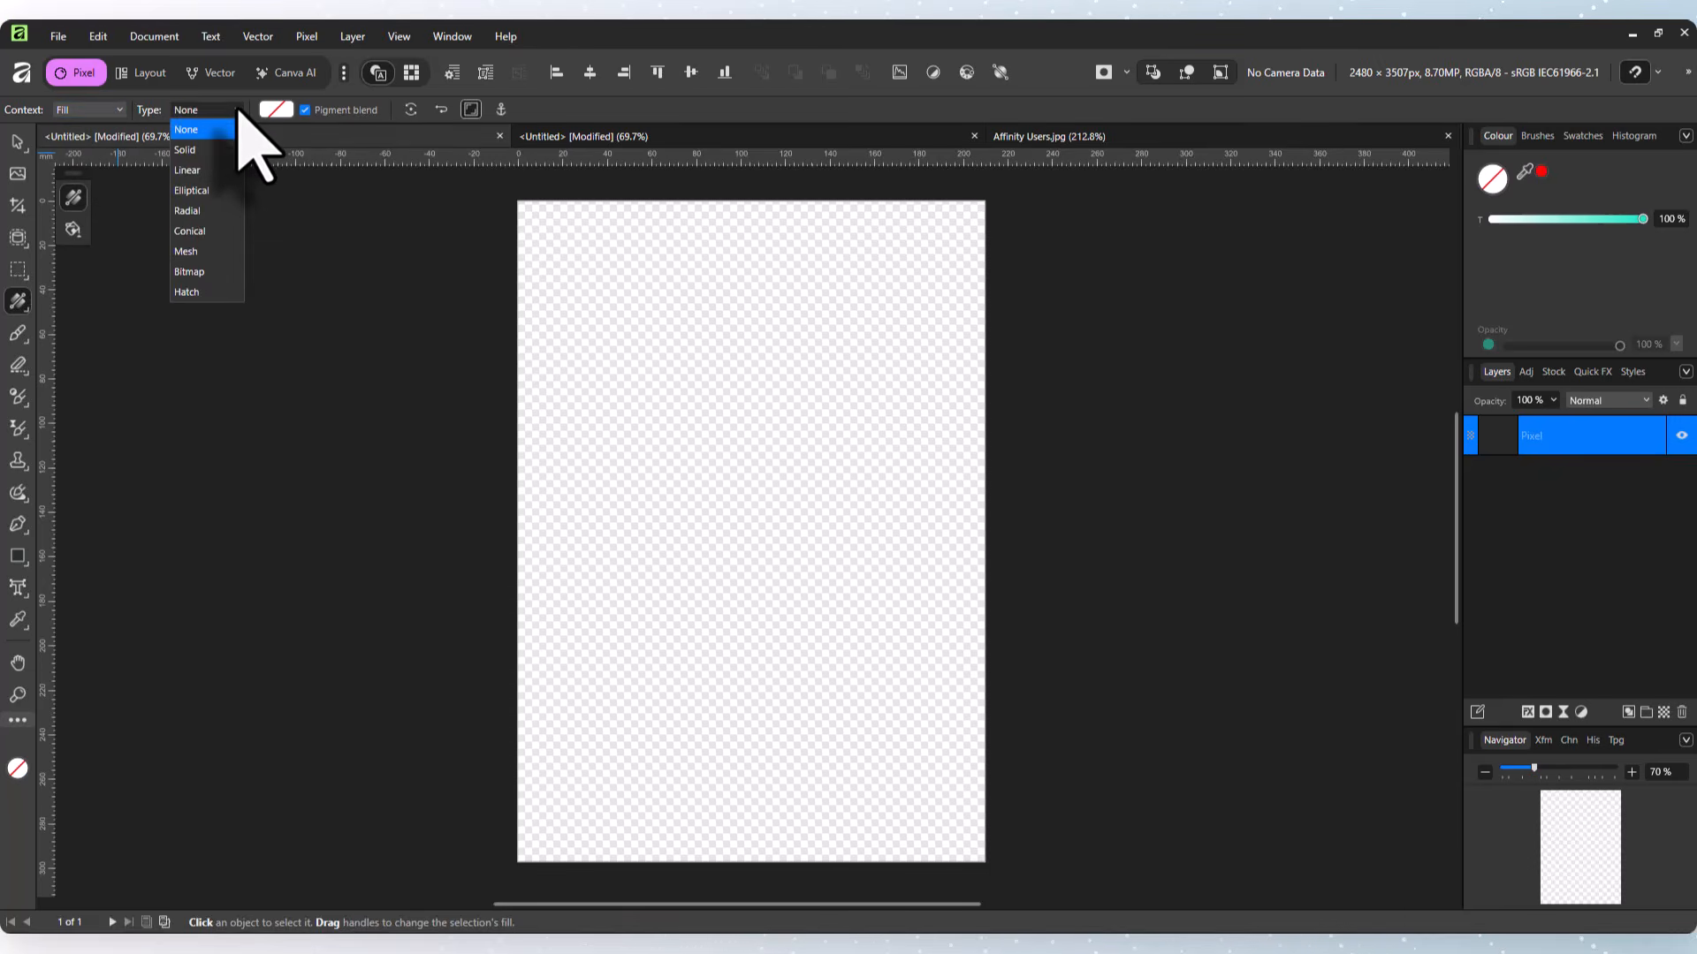
pyautogui.click(186, 150)
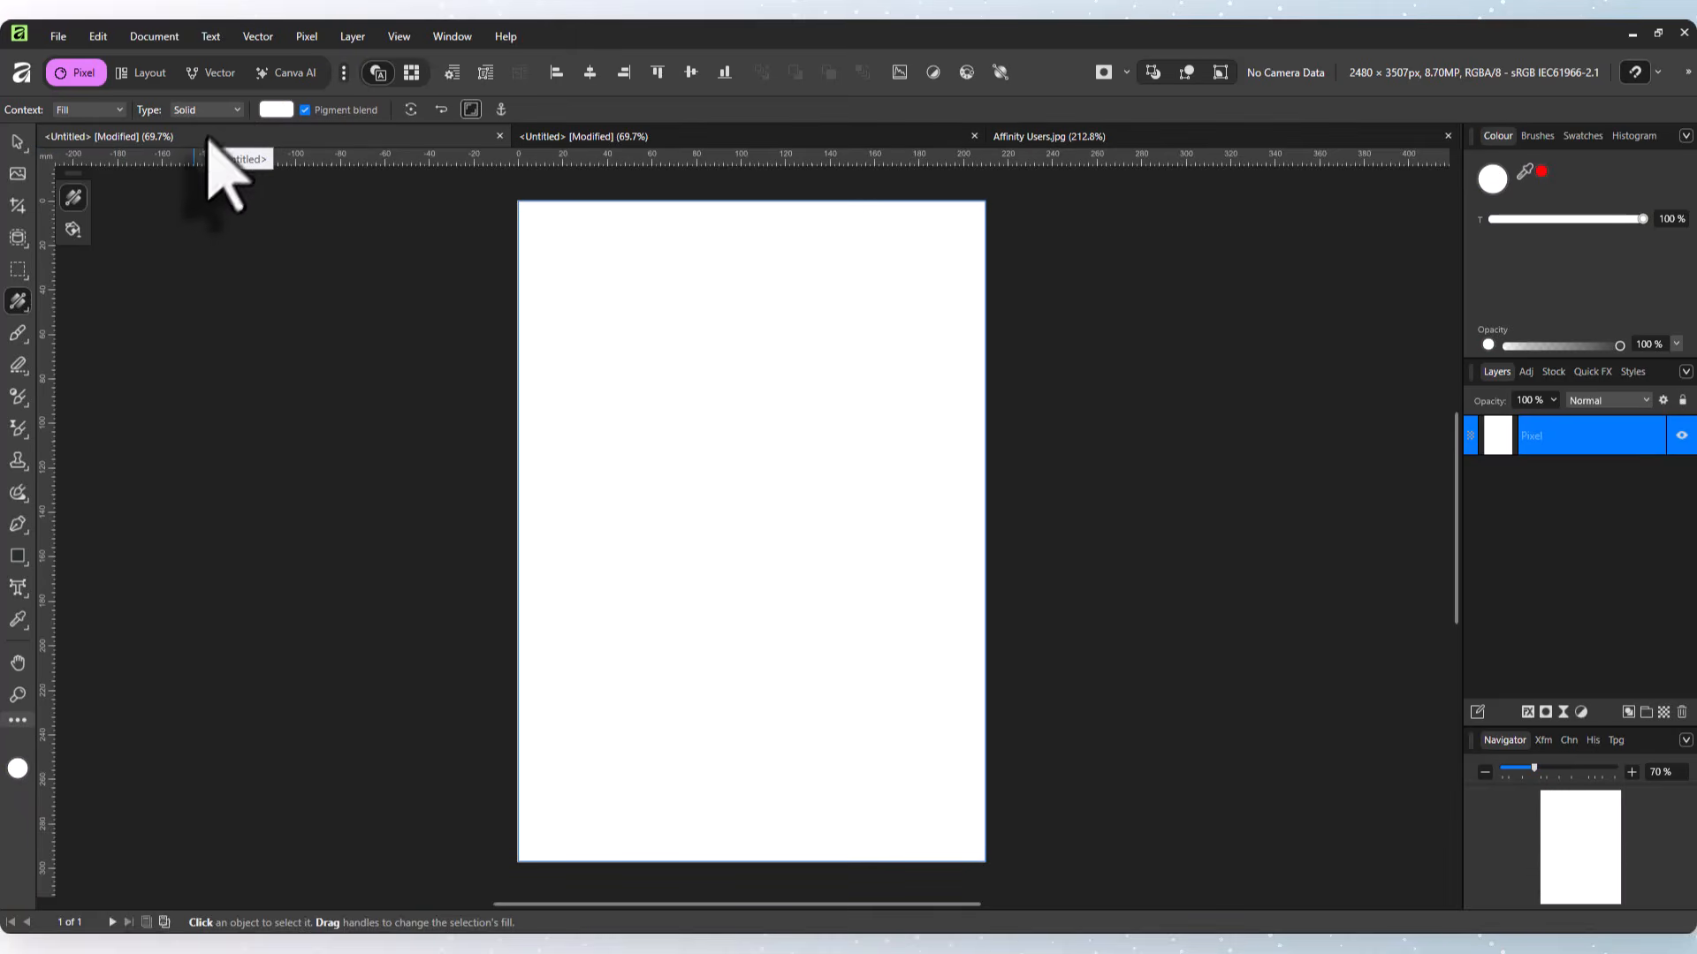
pyautogui.click(275, 110)
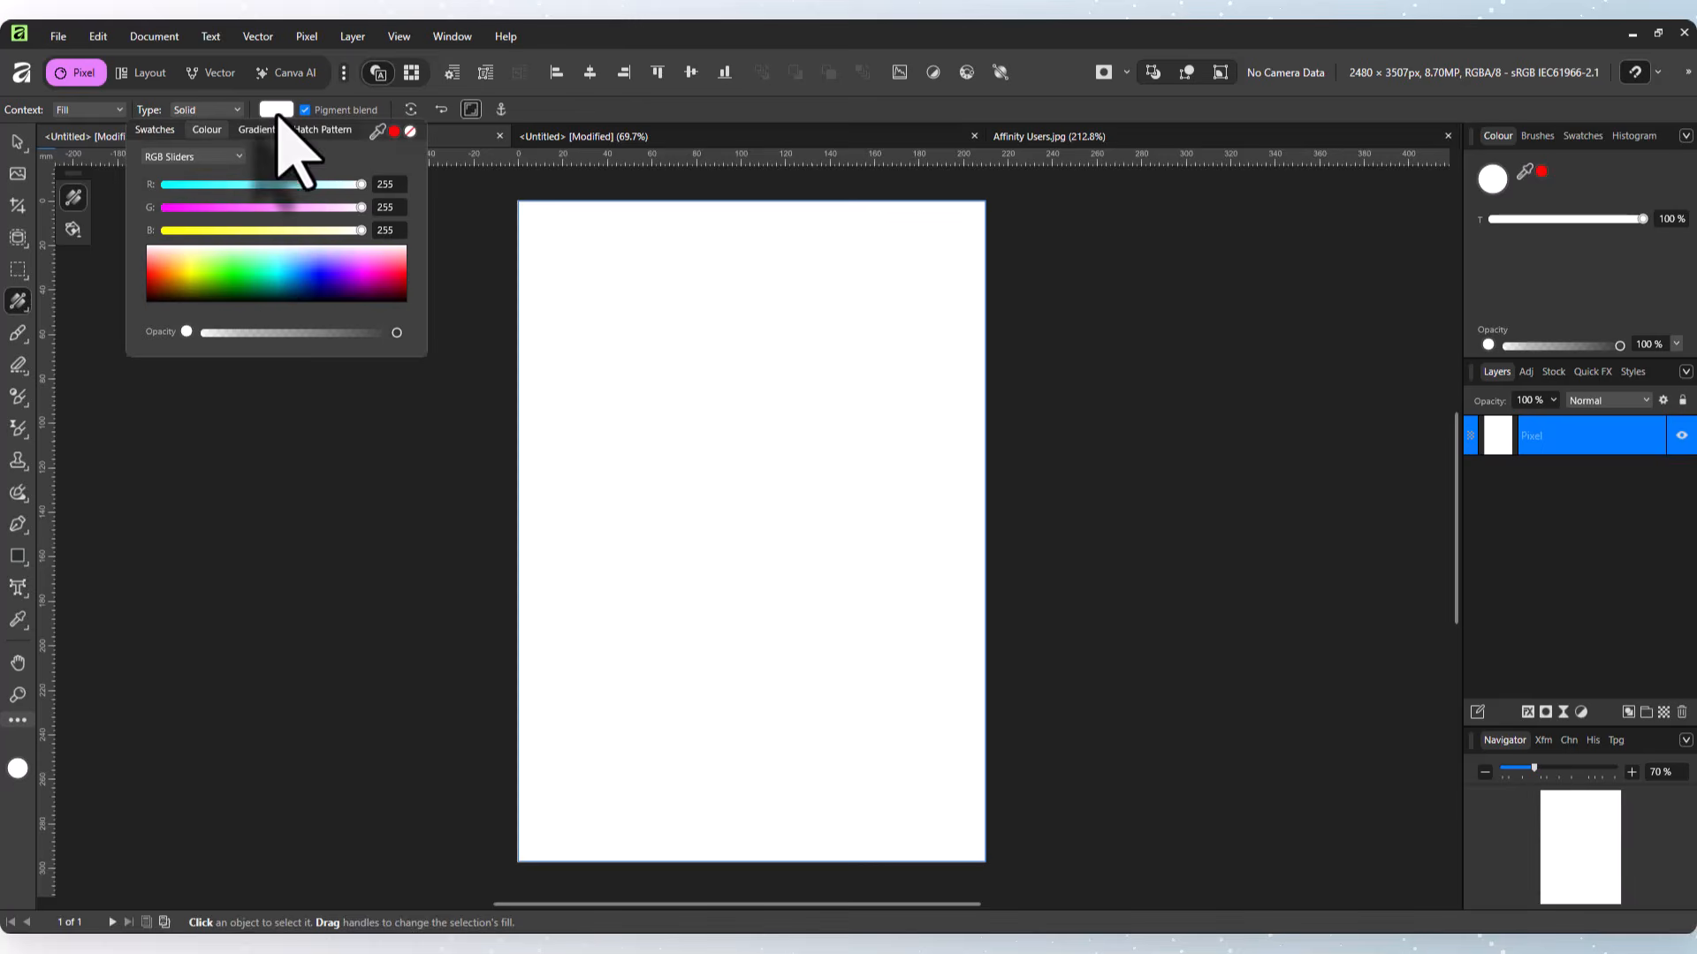
pyautogui.click(240, 279)
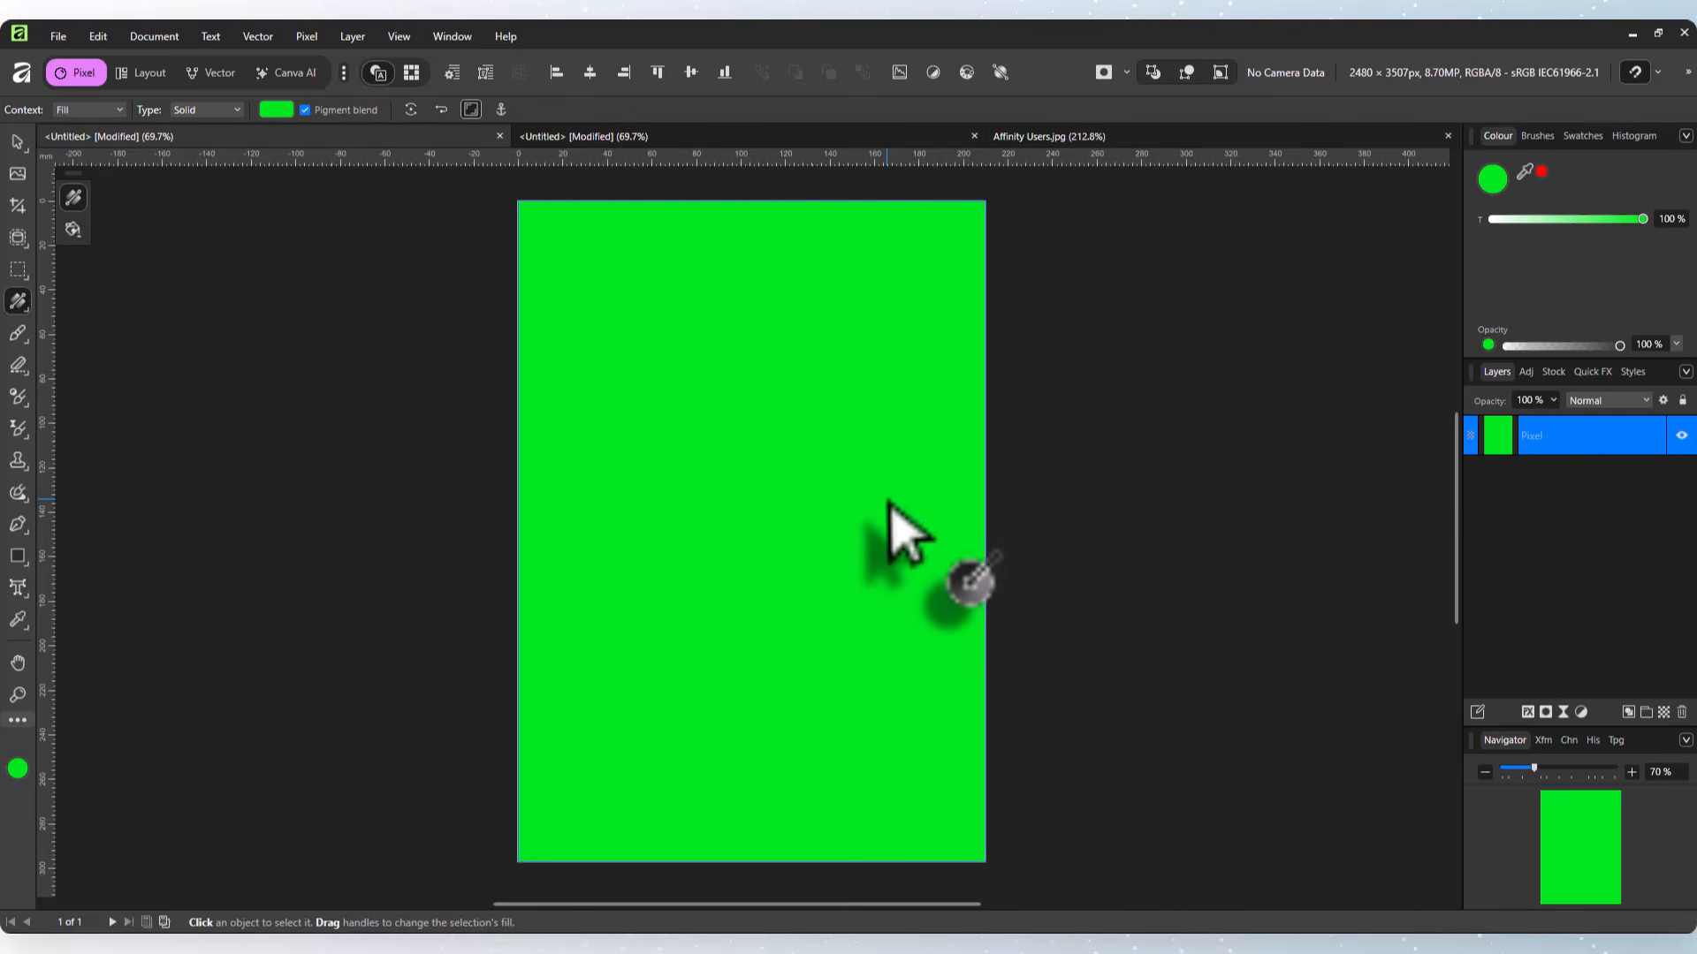
# Replace the green layer with a new pixel layer filled with a medium blue swatch.
pyautogui.rightClick(1510, 442)
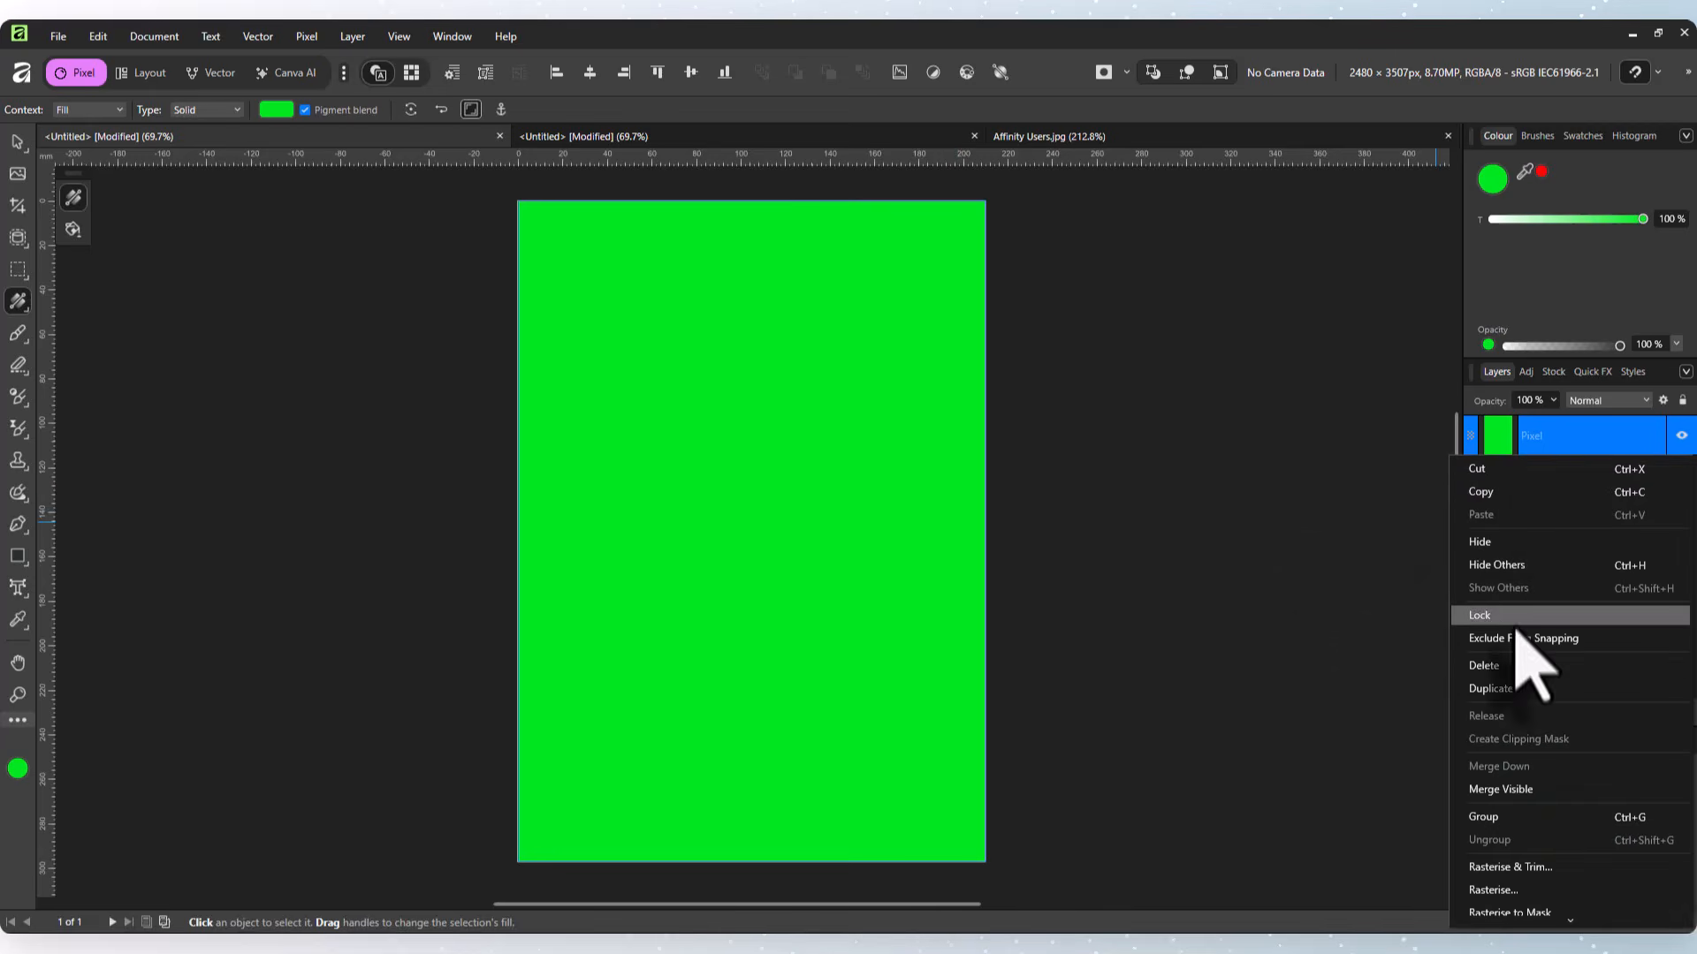
pyautogui.click(1511, 667)
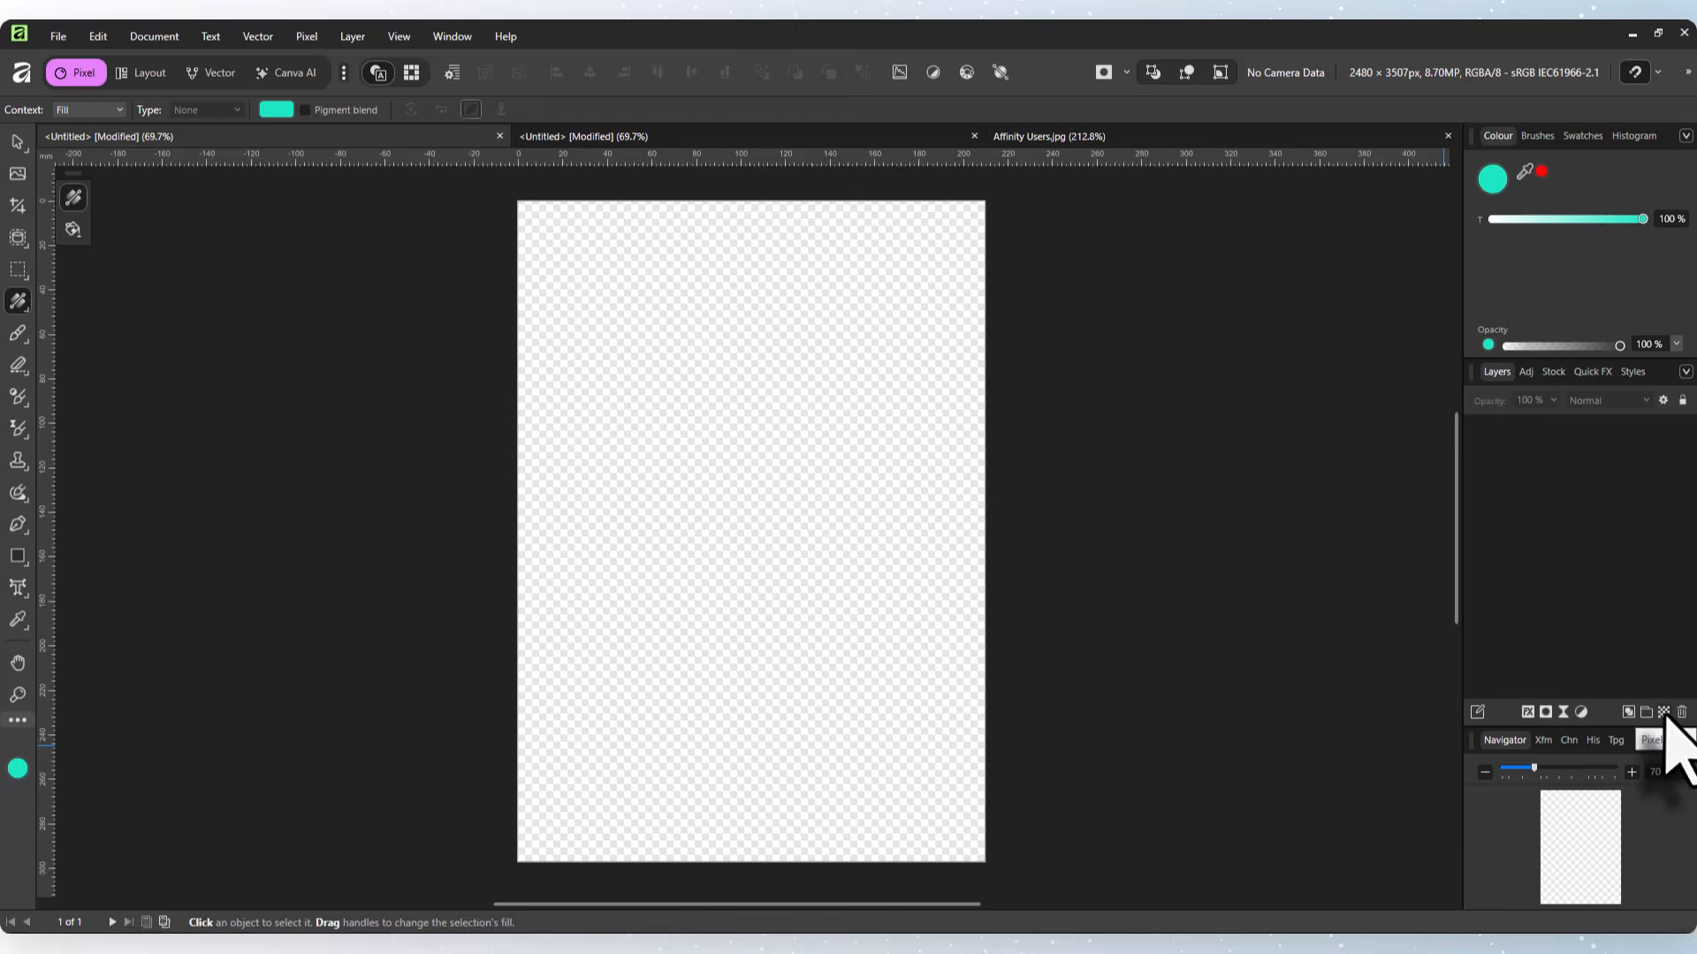
pyautogui.click(1664, 712)
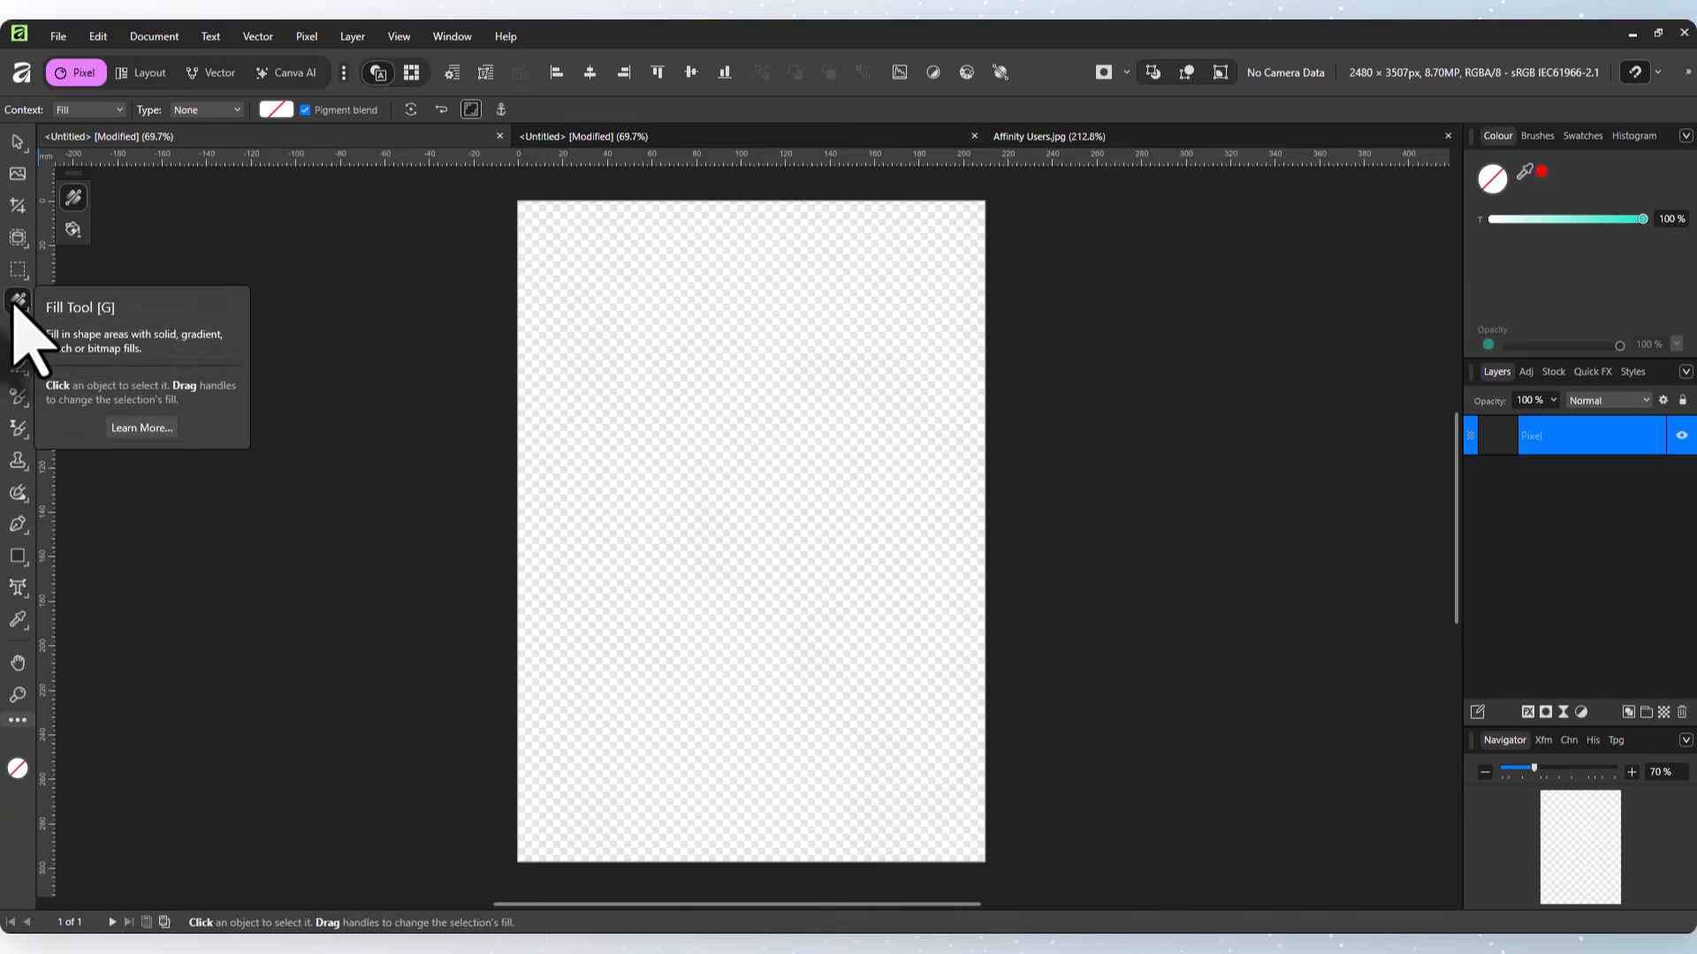
pyautogui.click(1582, 137)
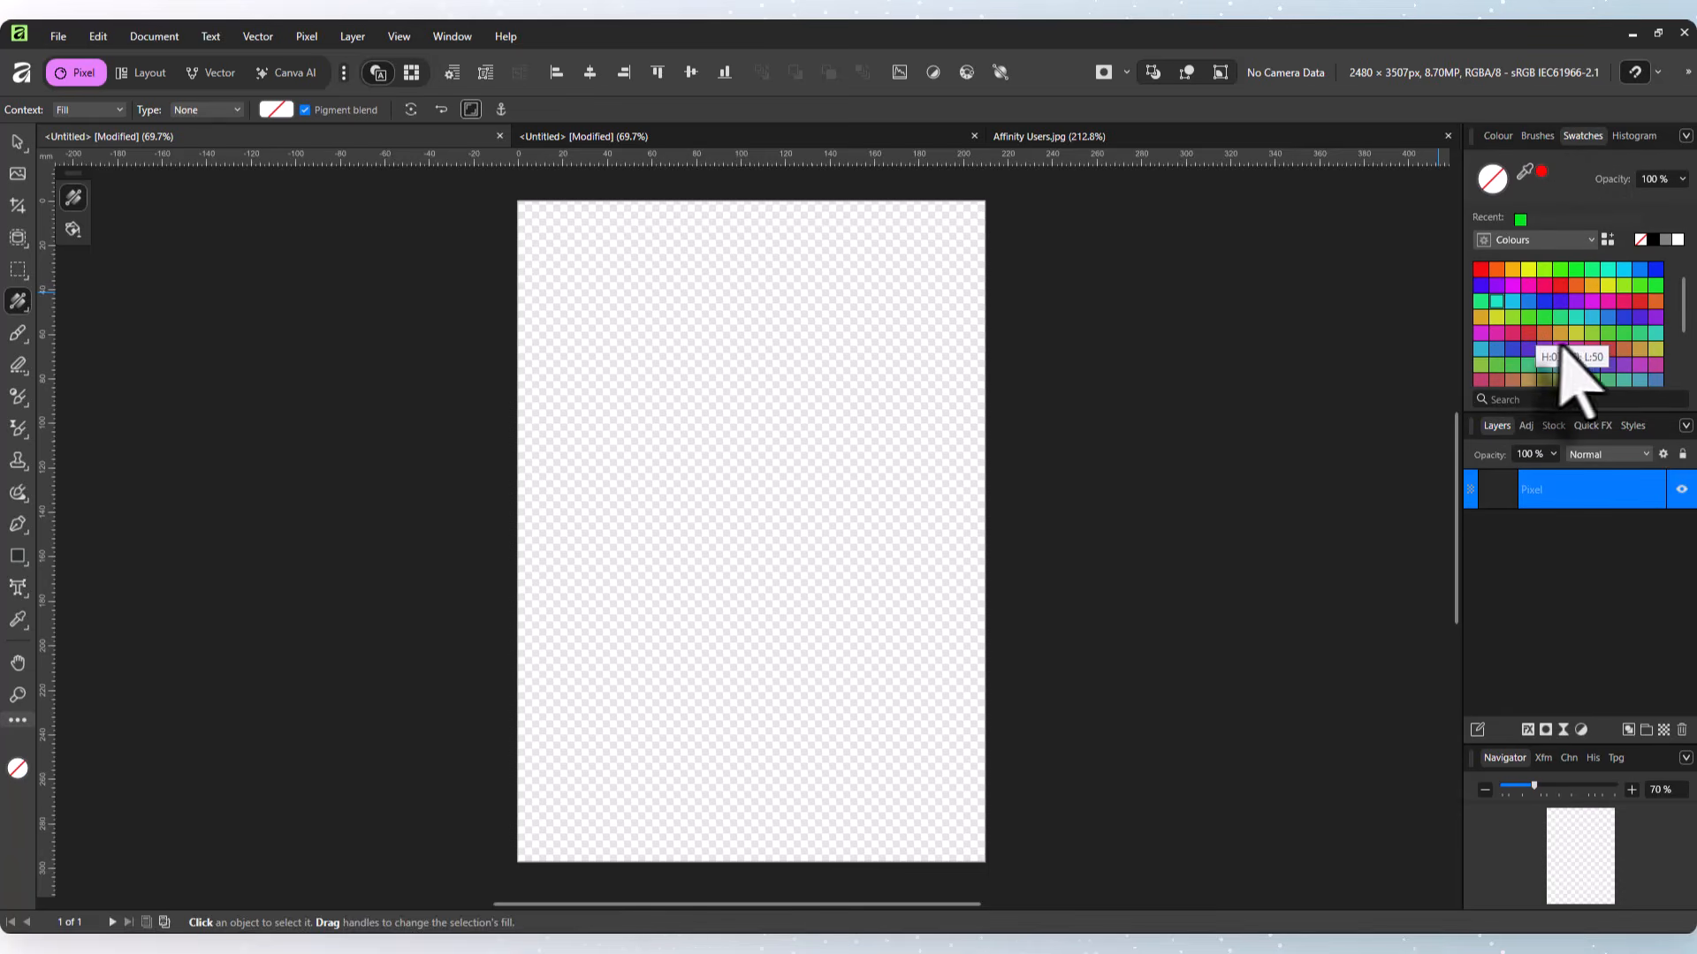
pyautogui.click(1607, 319)
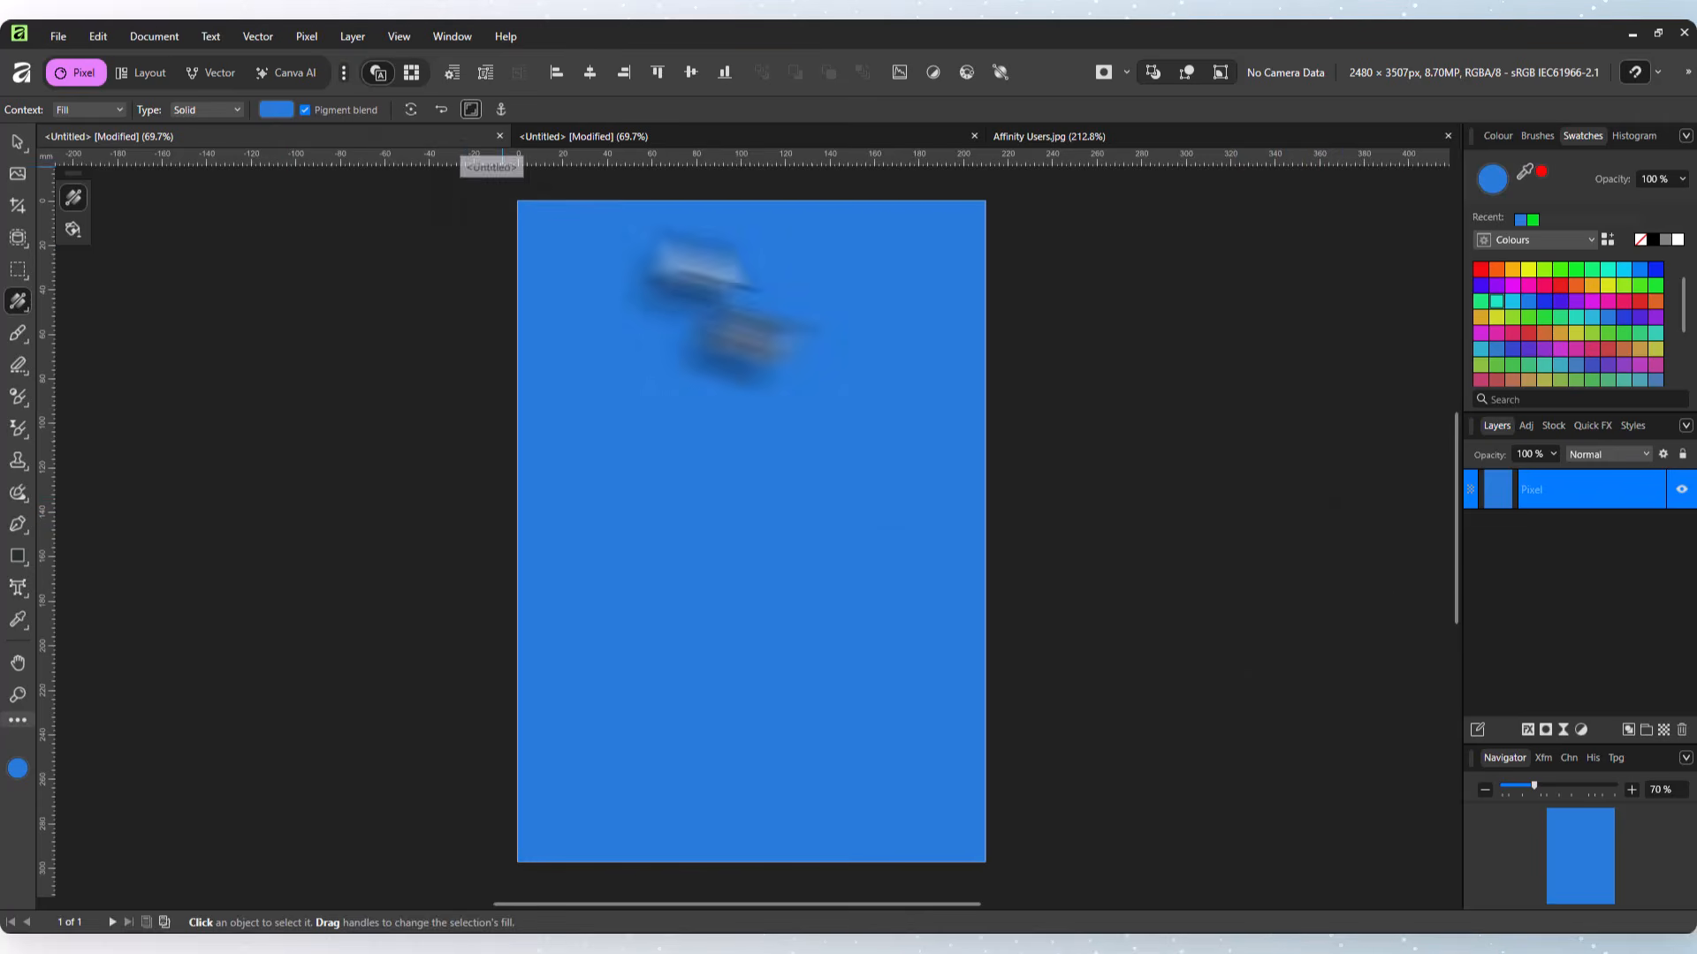
# Delete the blue-filled pixel layer from the transparent document.
pyautogui.click(1495, 137)
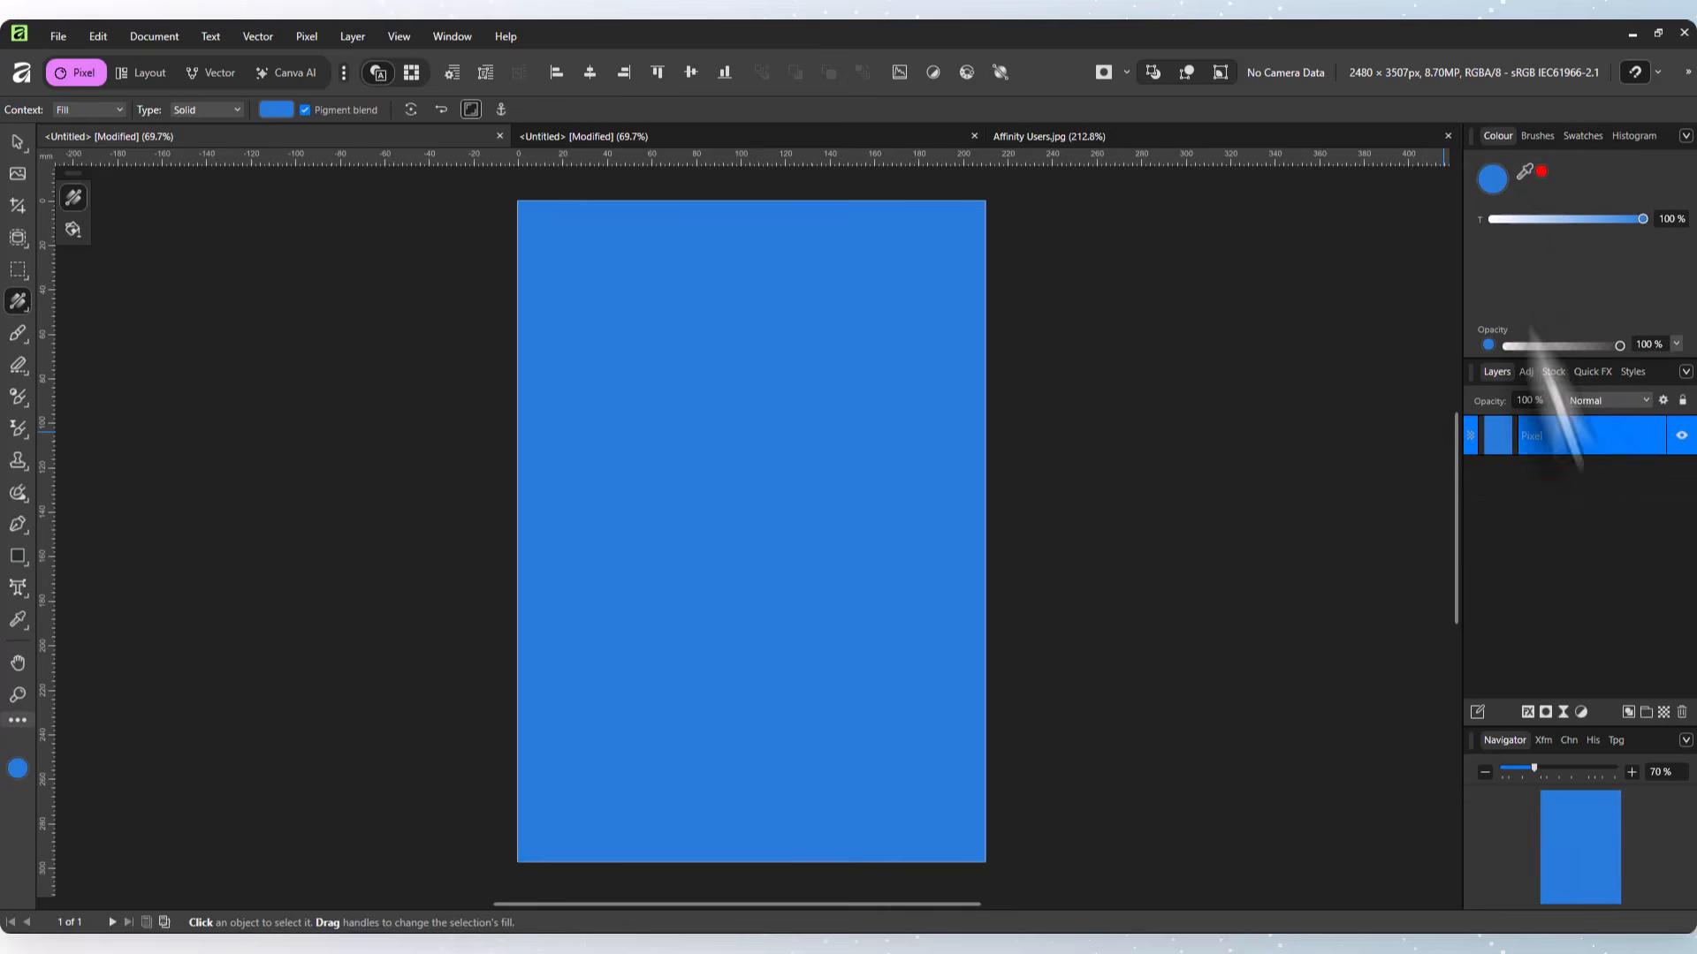
pyautogui.rightClick(1522, 446)
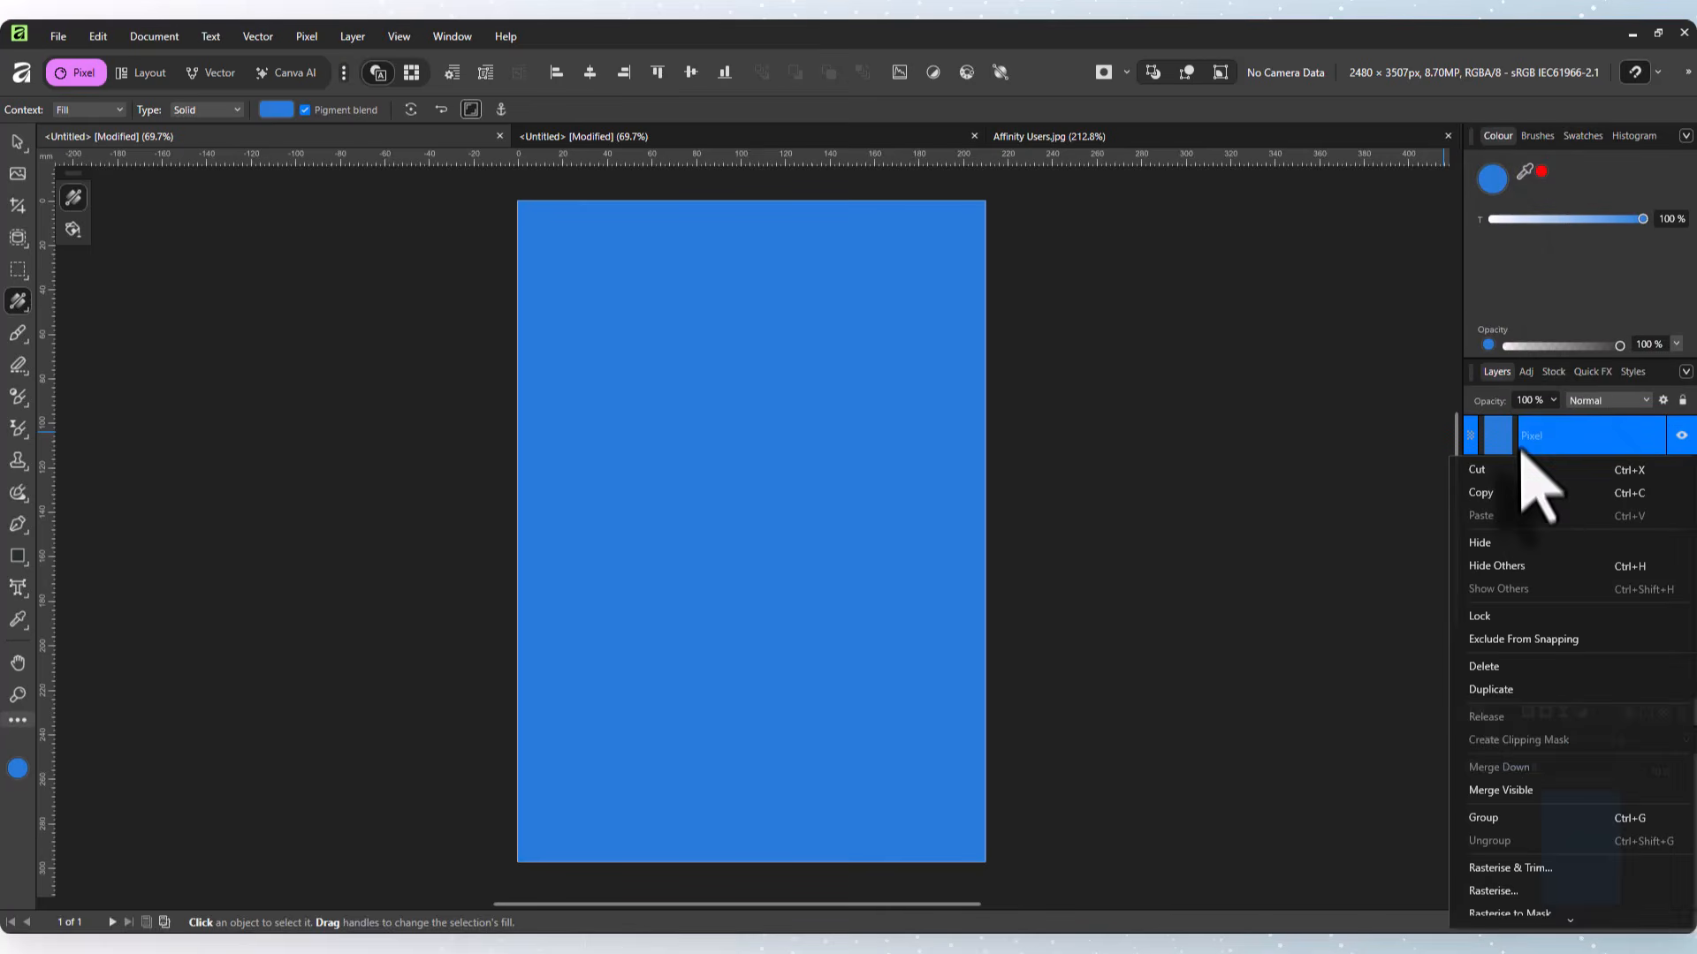
pyautogui.click(1502, 668)
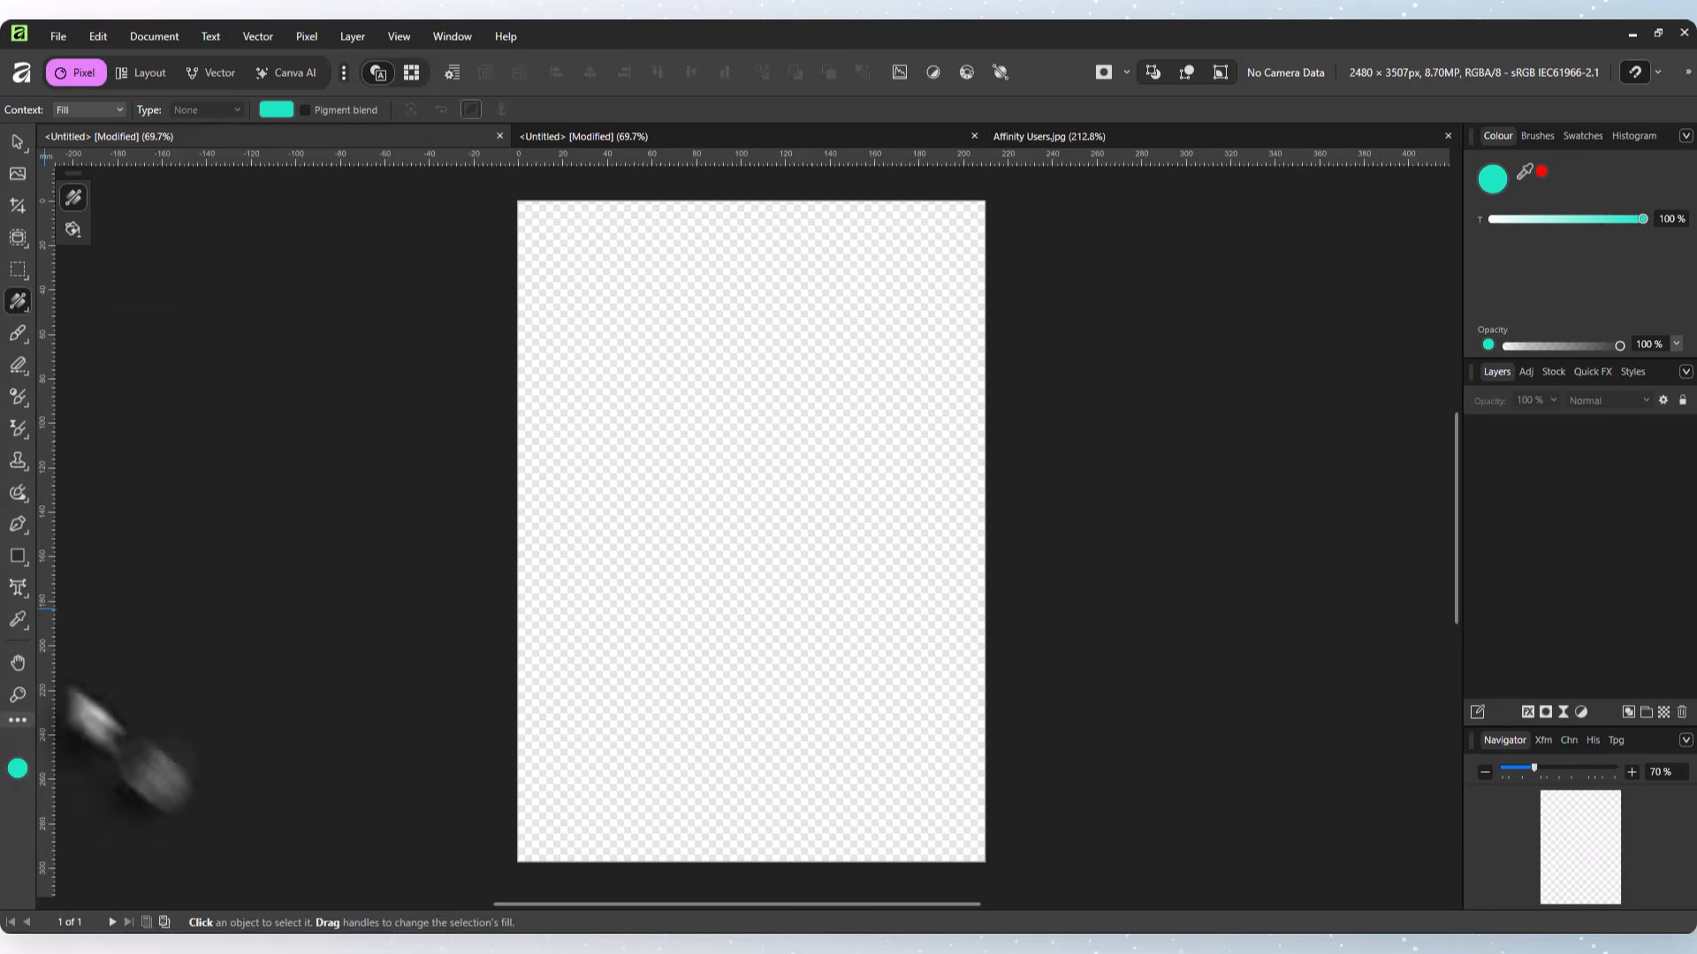
# Cover the whole transparent page with a rectangle filled in dark orange (RGB 185, 71, 0).
pyautogui.click(17, 559)
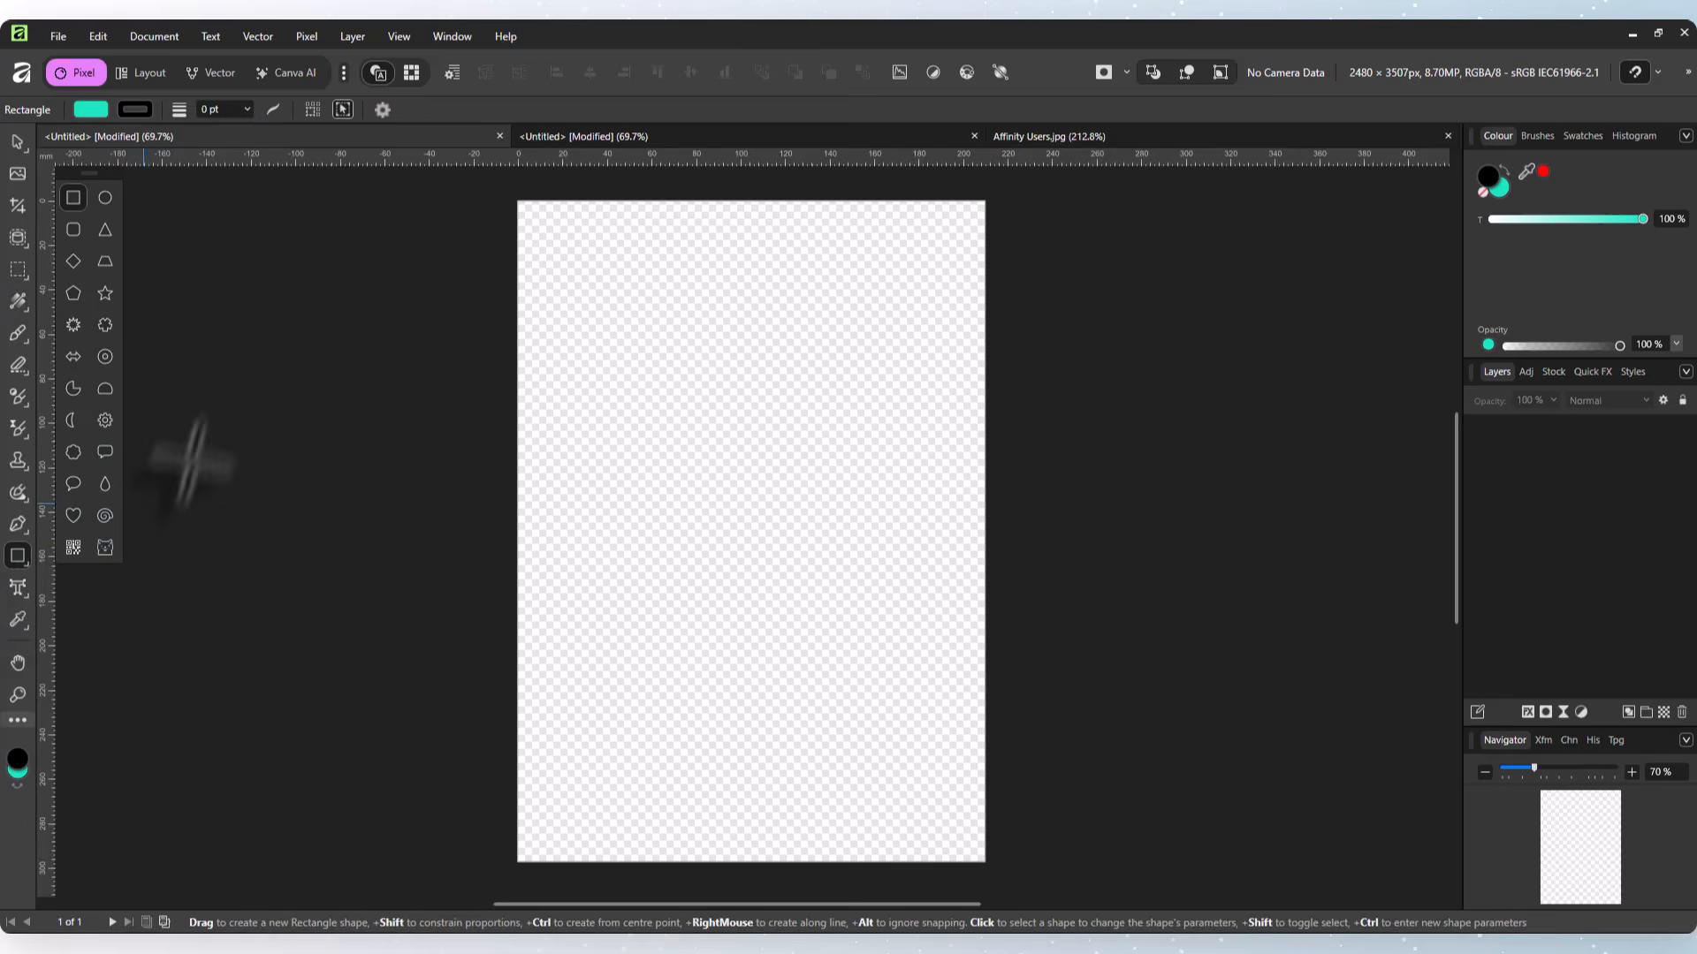
pyautogui.click(91, 110)
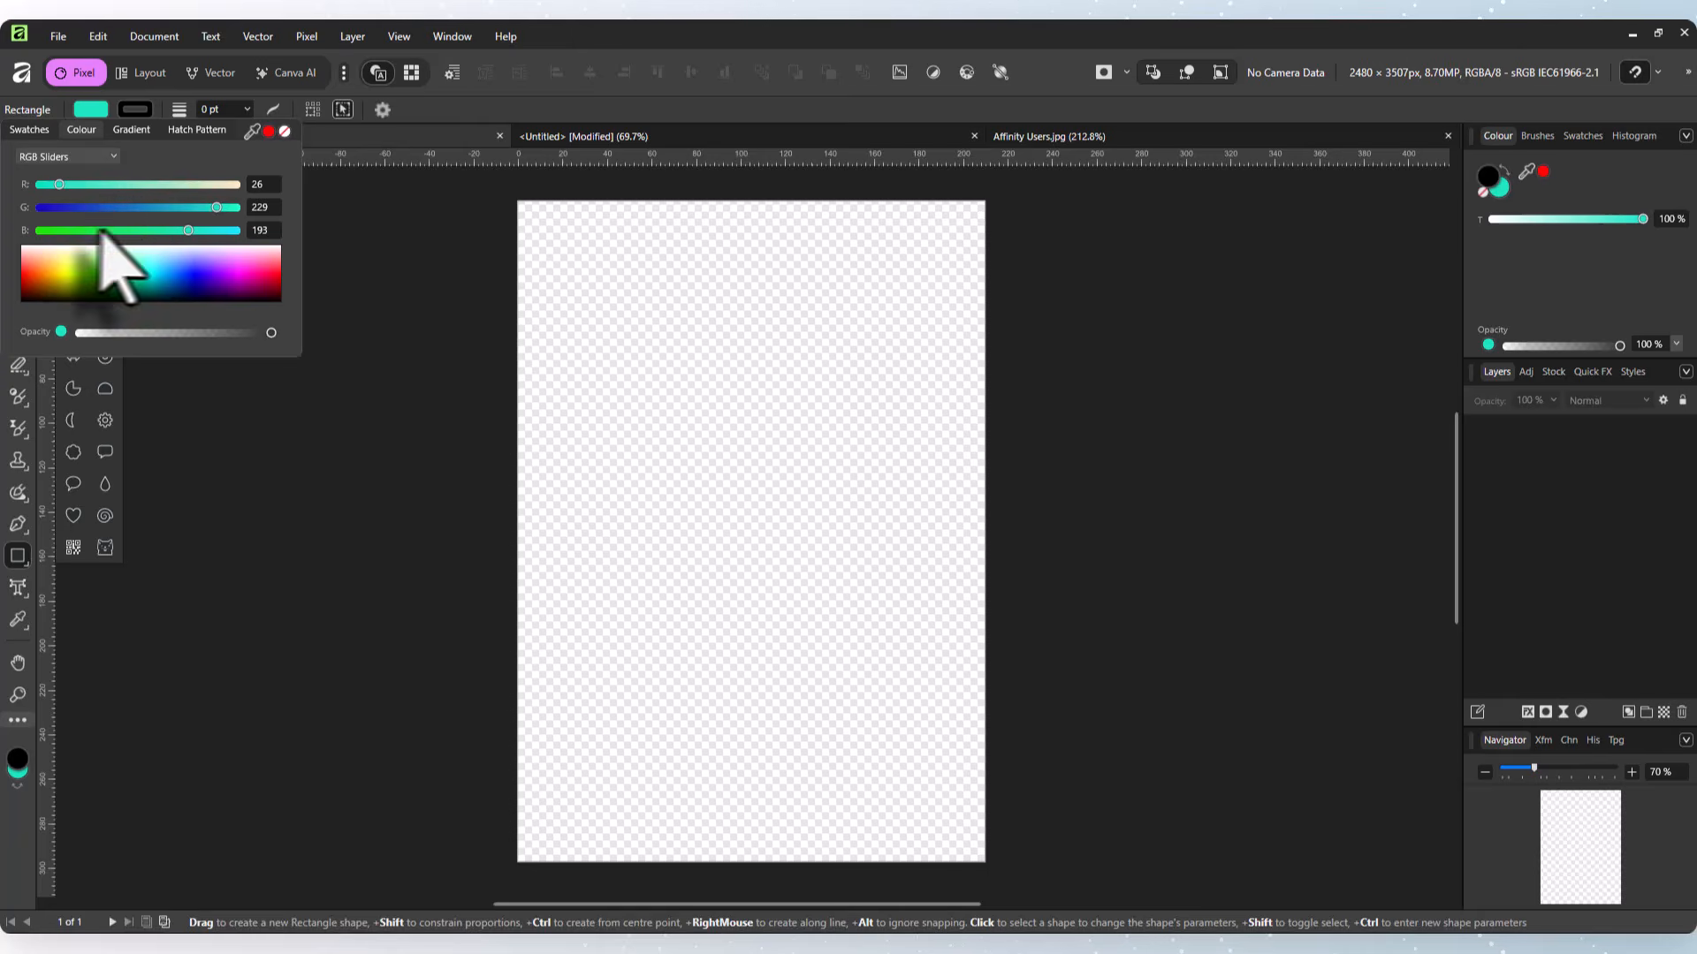
pyautogui.click(38, 287)
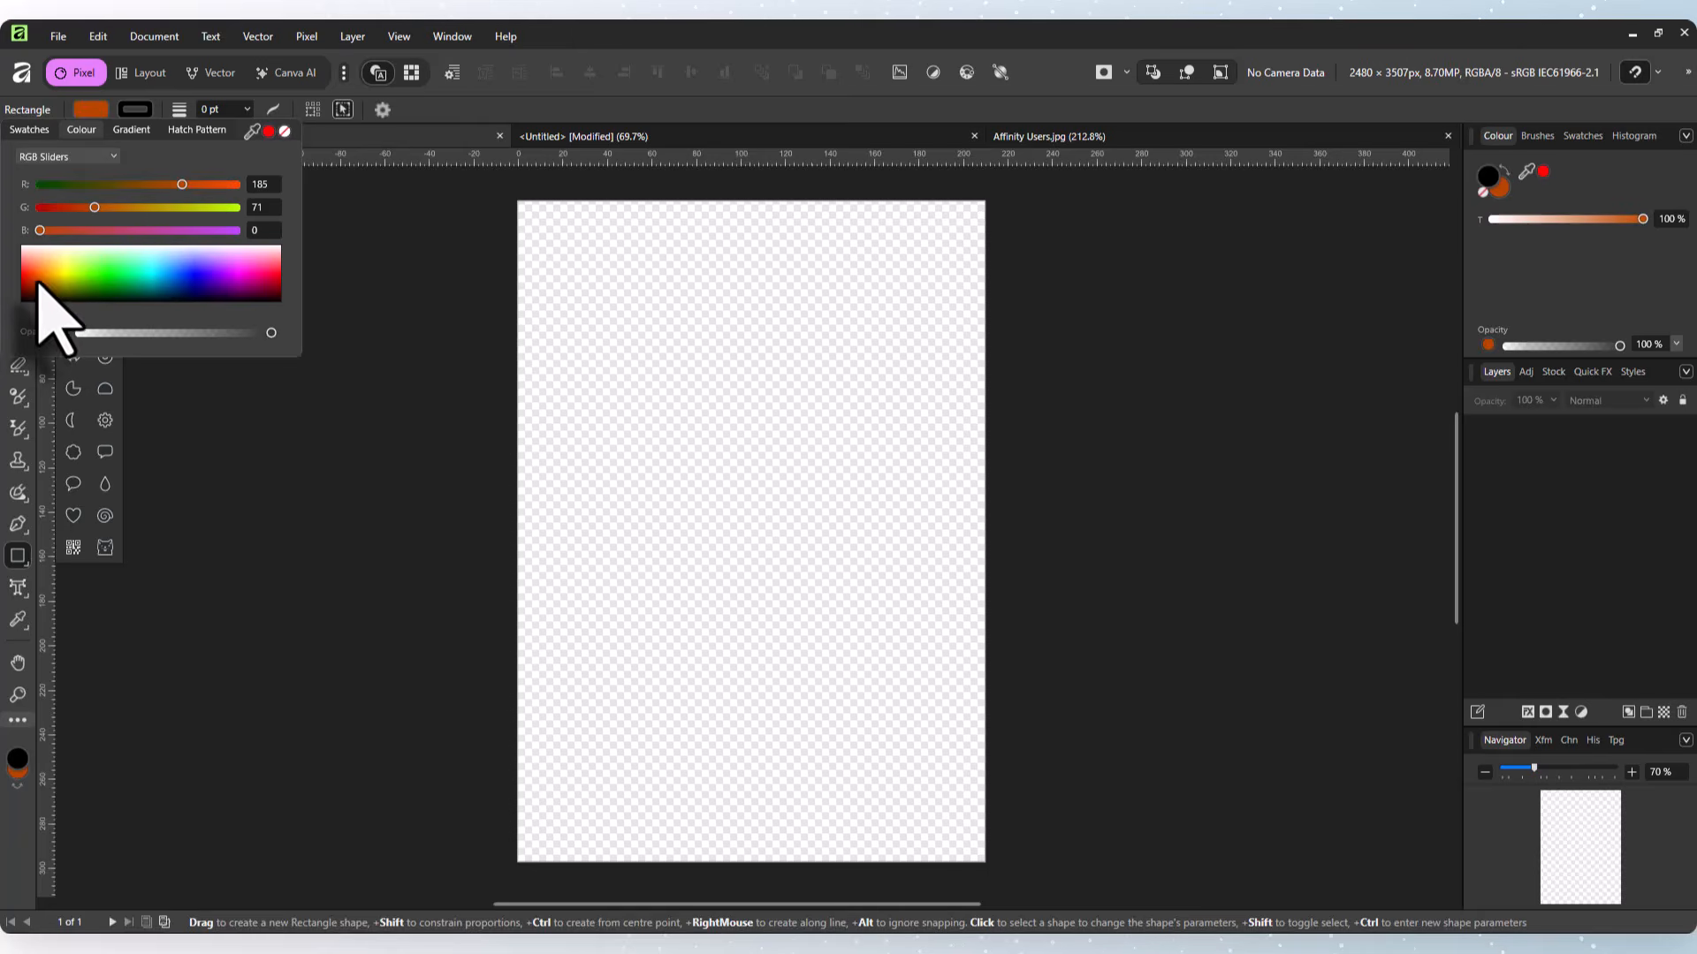
pyautogui.click(462, 116)
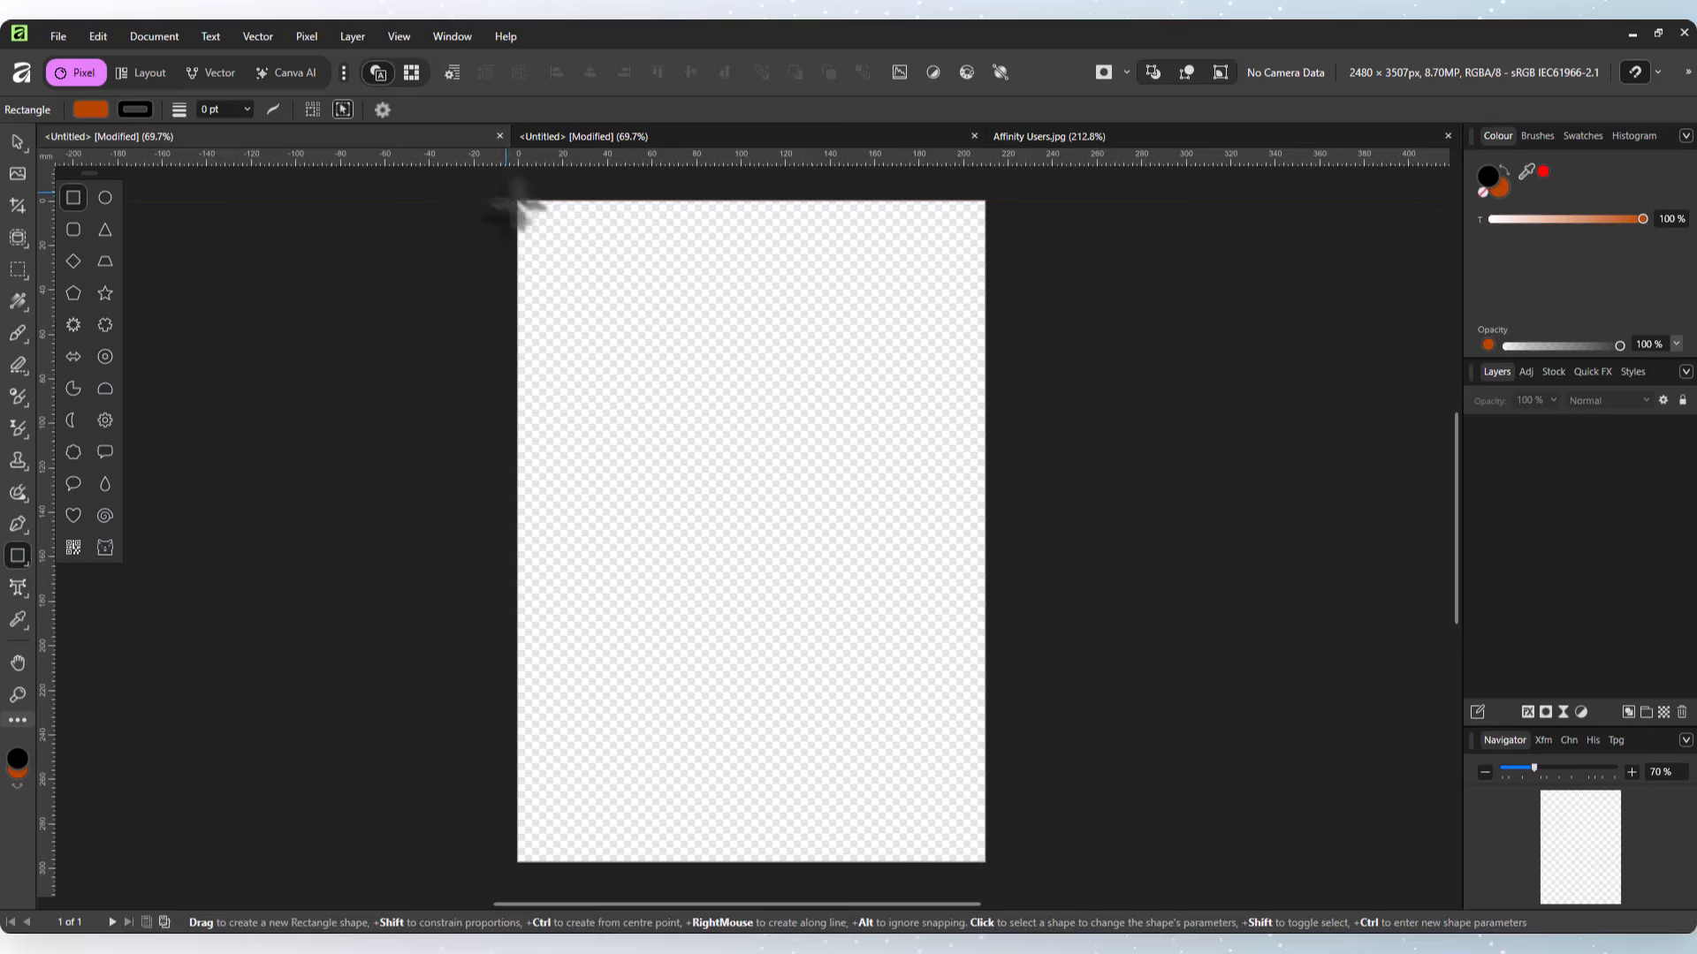
pyautogui.moveTo(517, 202); pyautogui.dragTo(1001, 846)
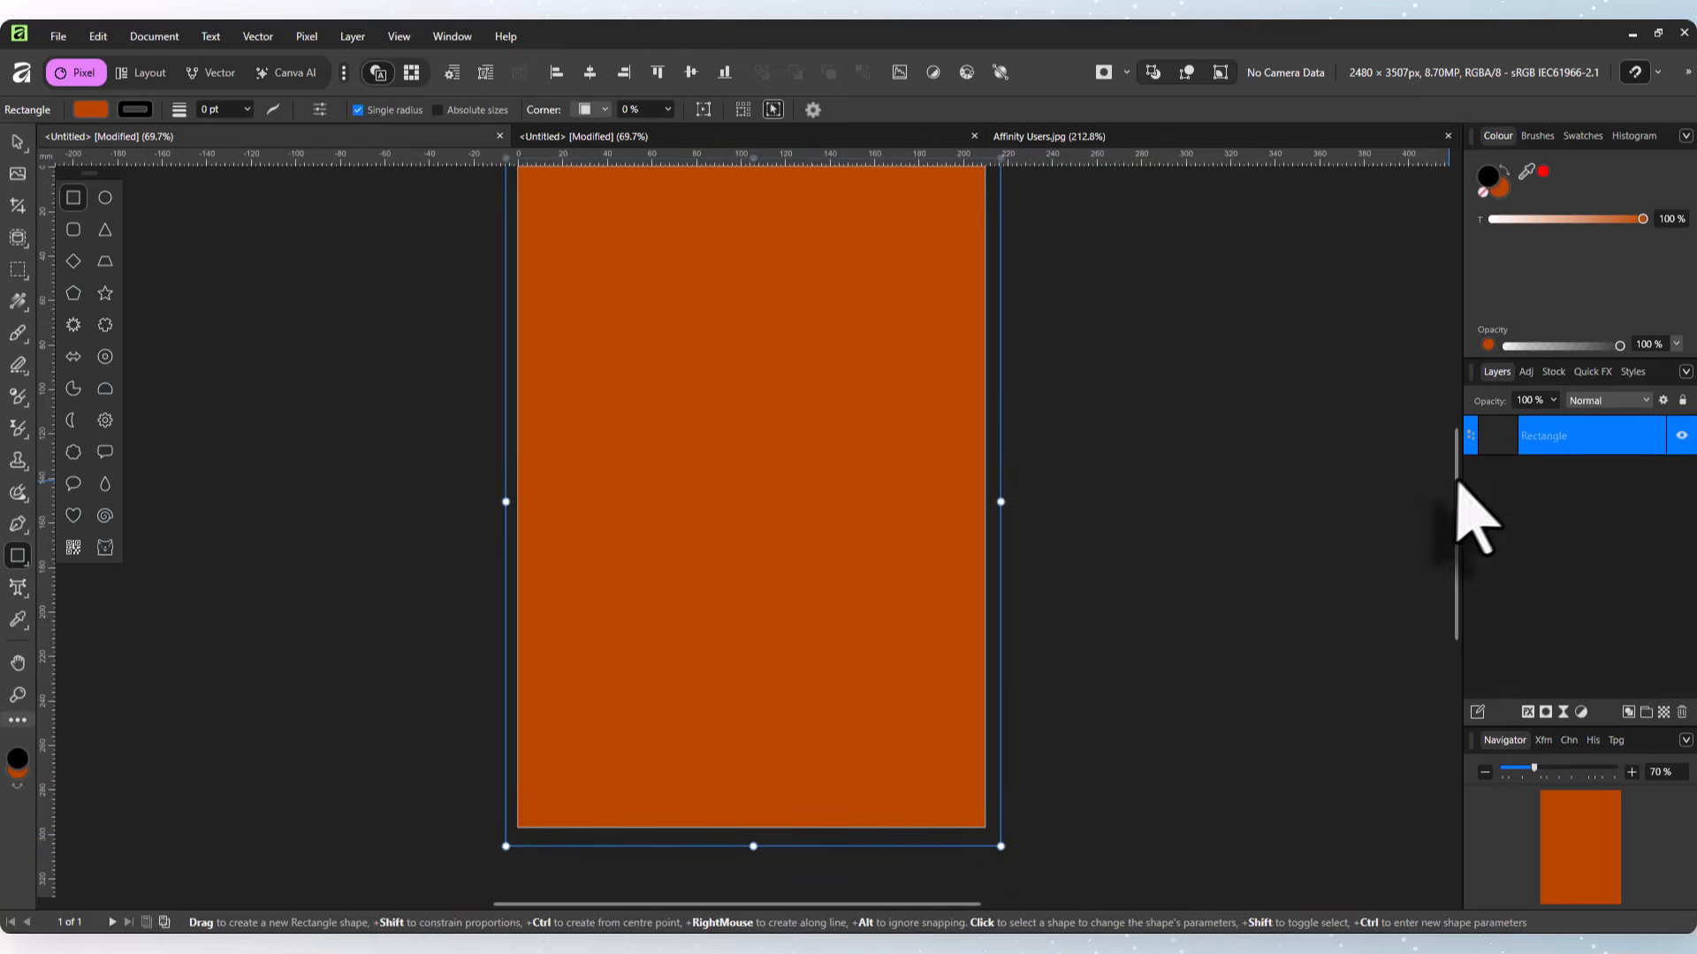
pyautogui.moveTo(1452, 477); pyautogui.dragTo(1449, 448)
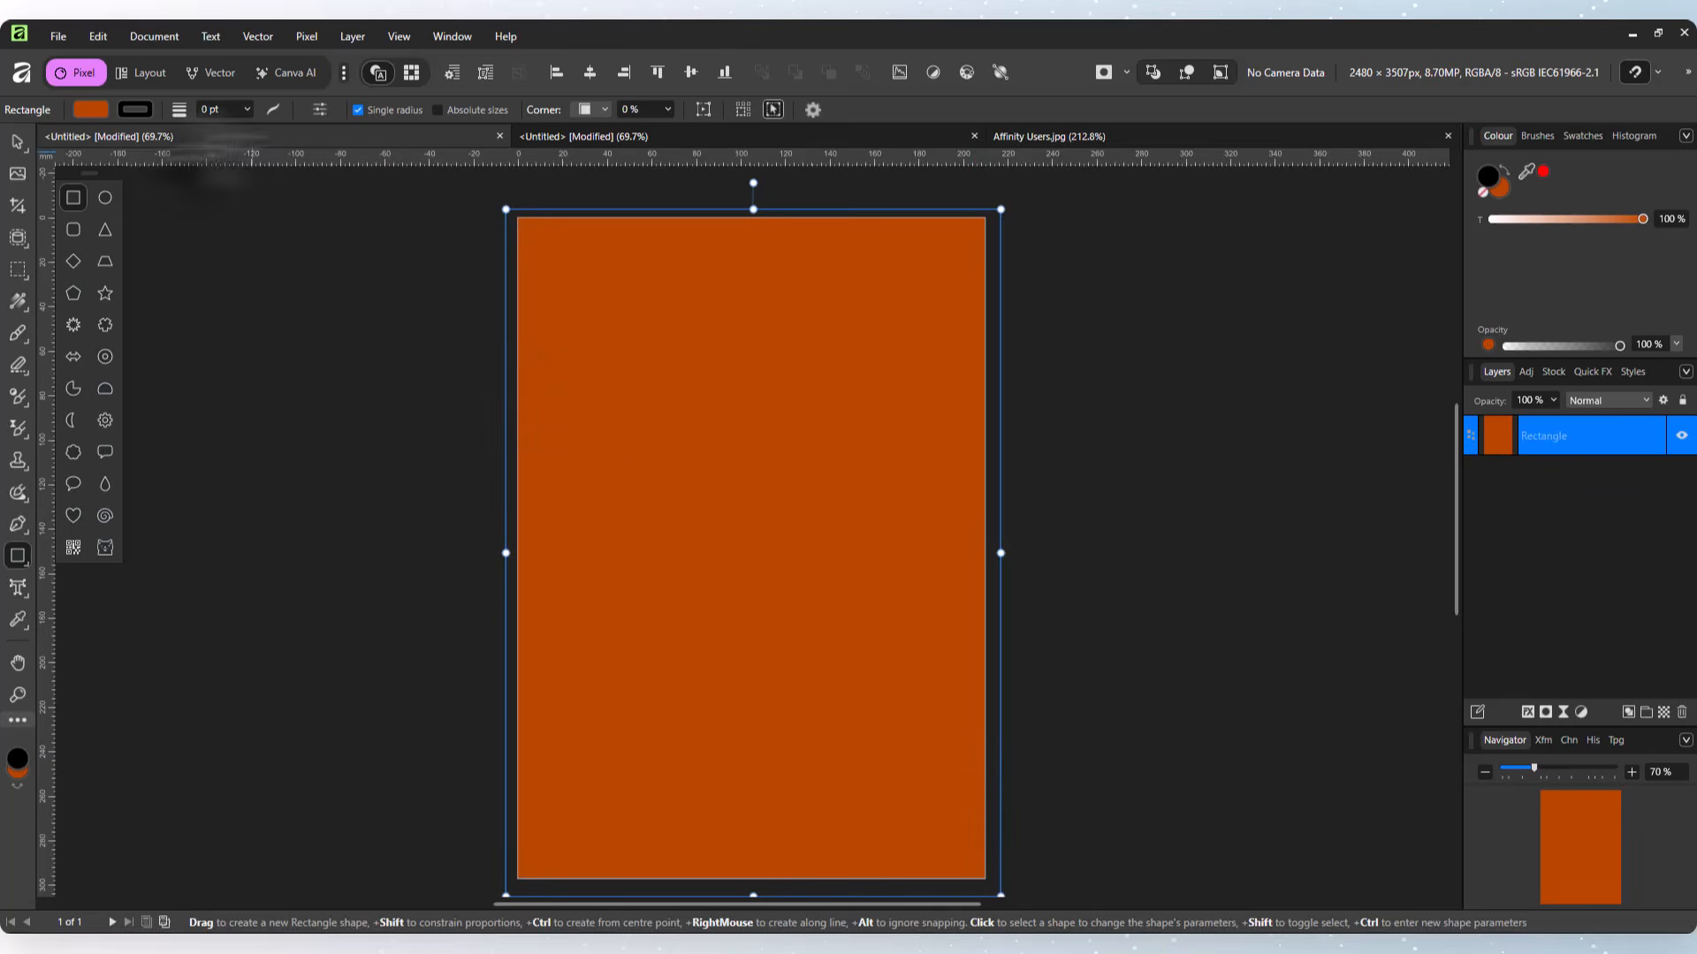
# In the white untitled document, fill the empty pixel layer with solid magenta using the Vector workspace's Fill Tool.
pyautogui.click(716, 144)
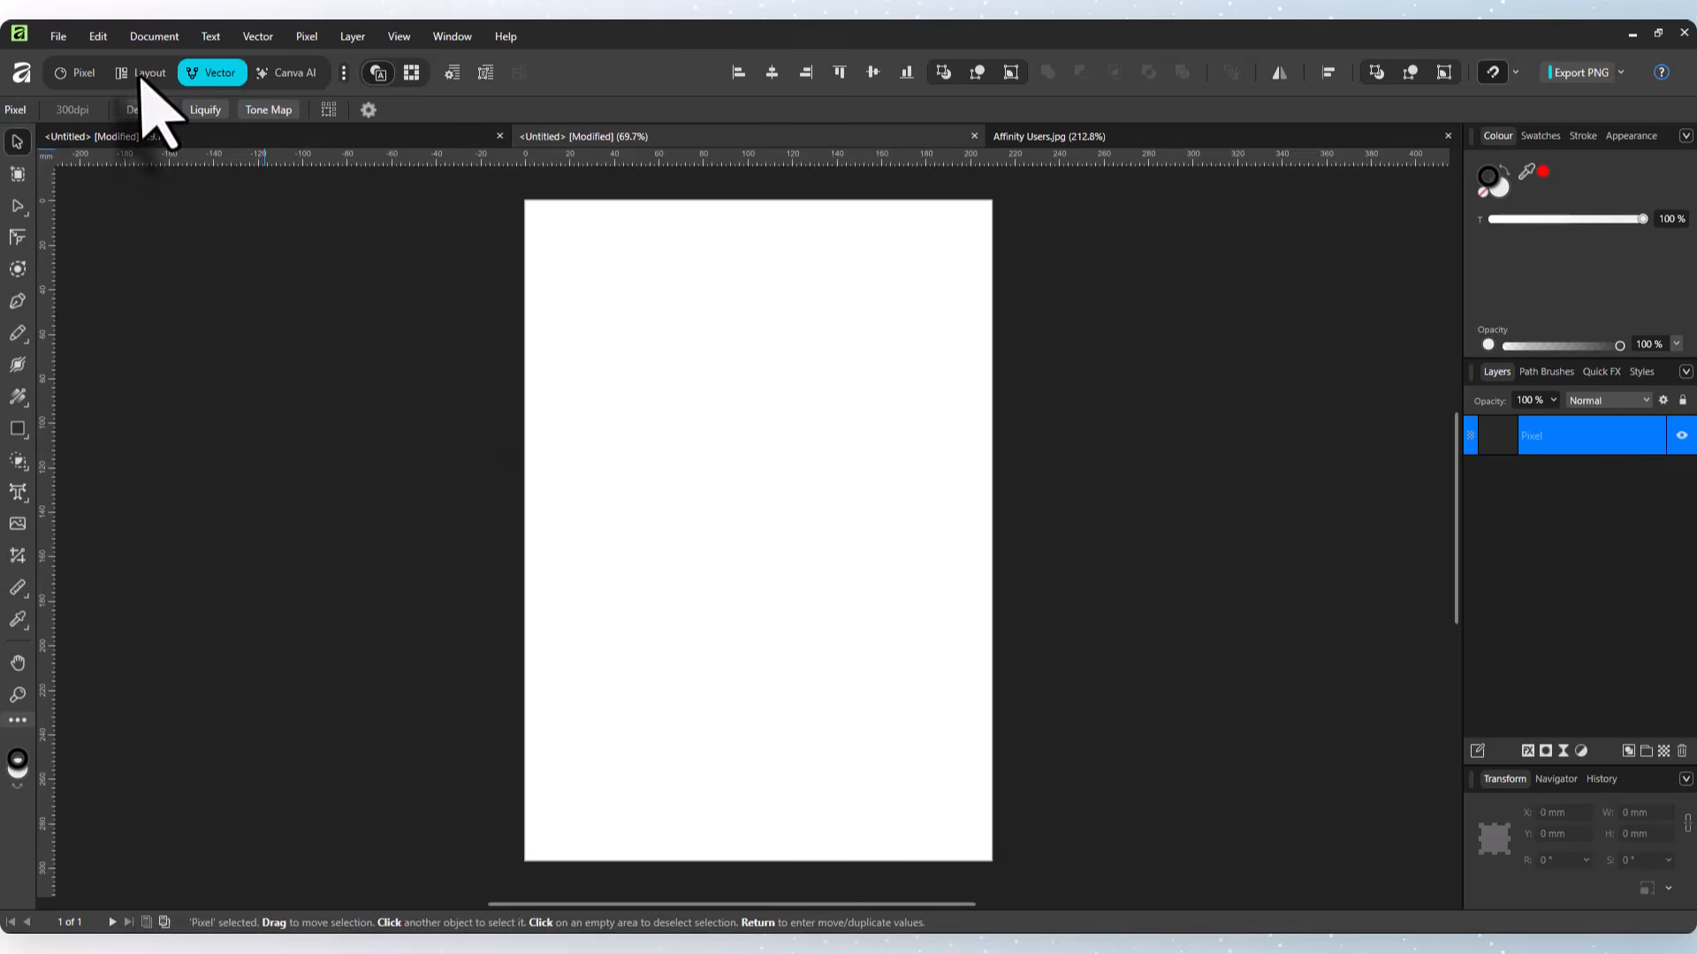
pyautogui.click(18, 398)
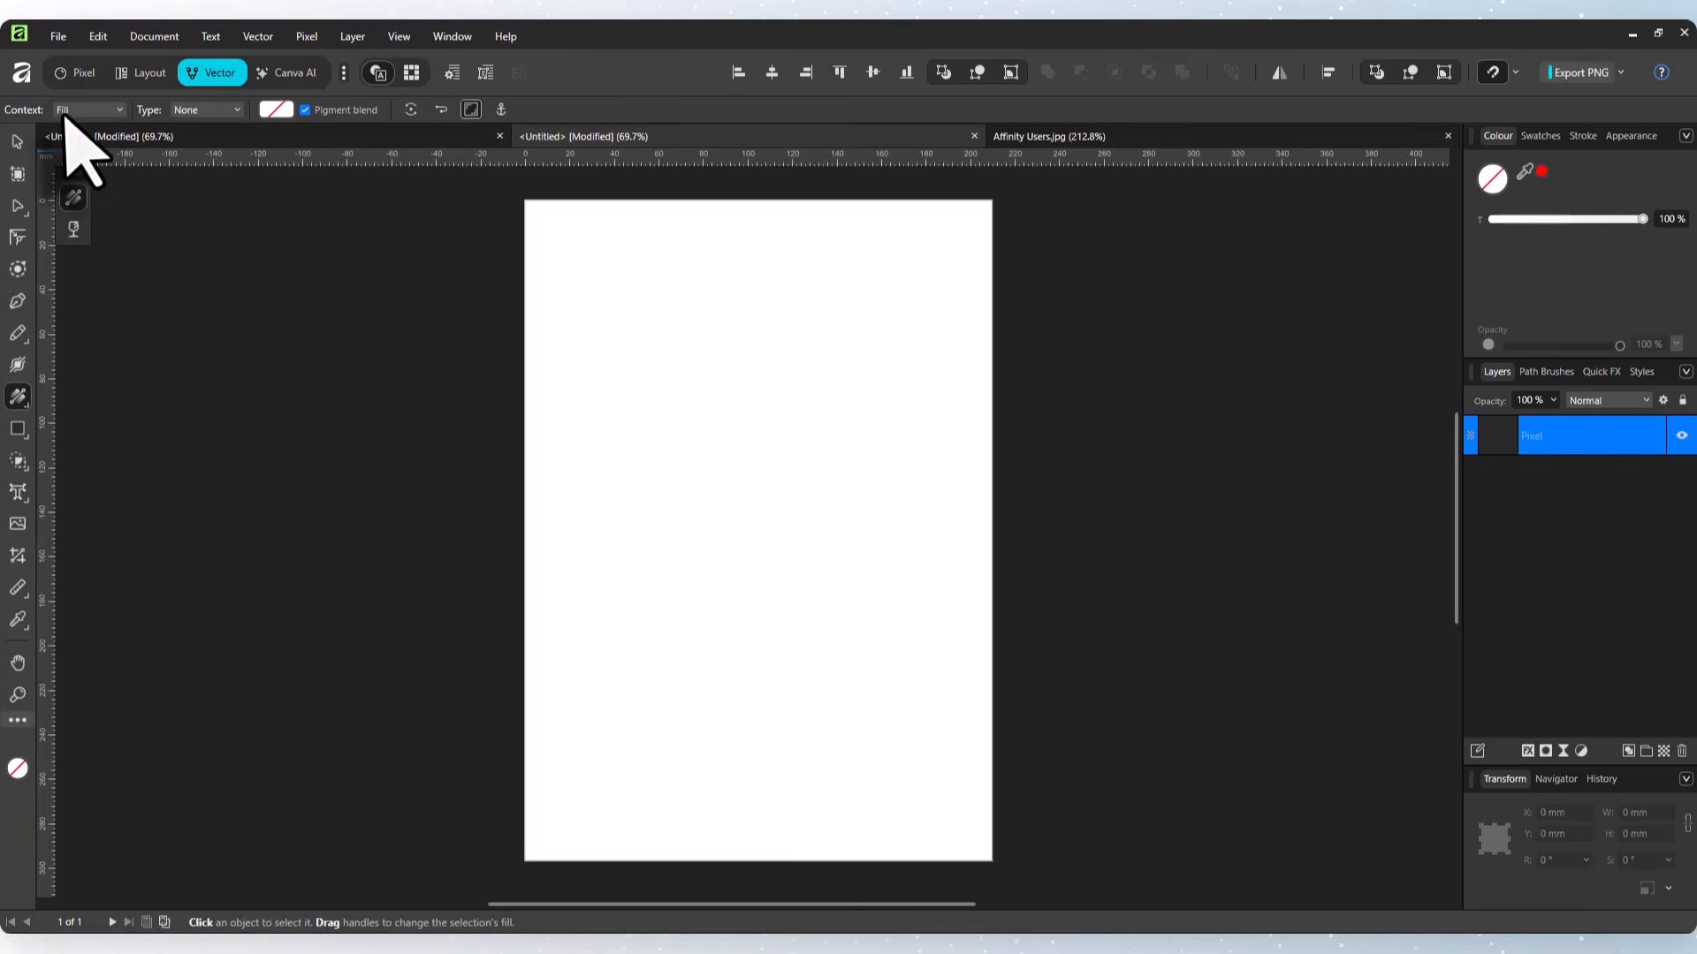
pyautogui.click(237, 110)
pyautogui.click(190, 149)
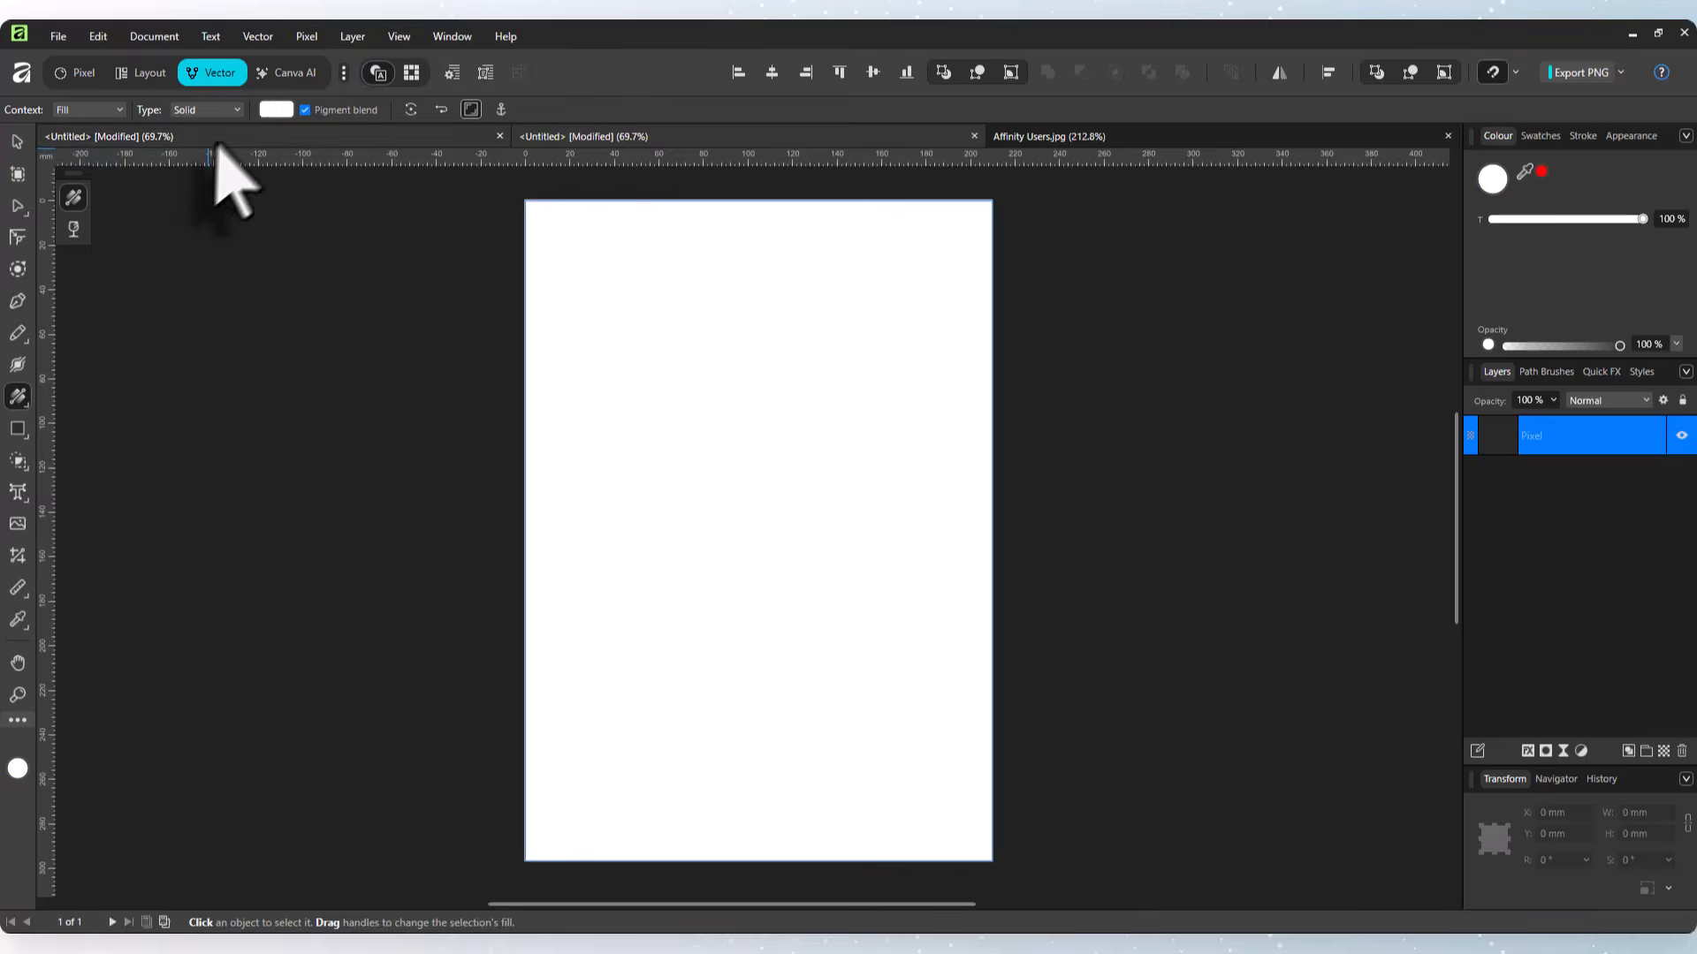
pyautogui.click(277, 110)
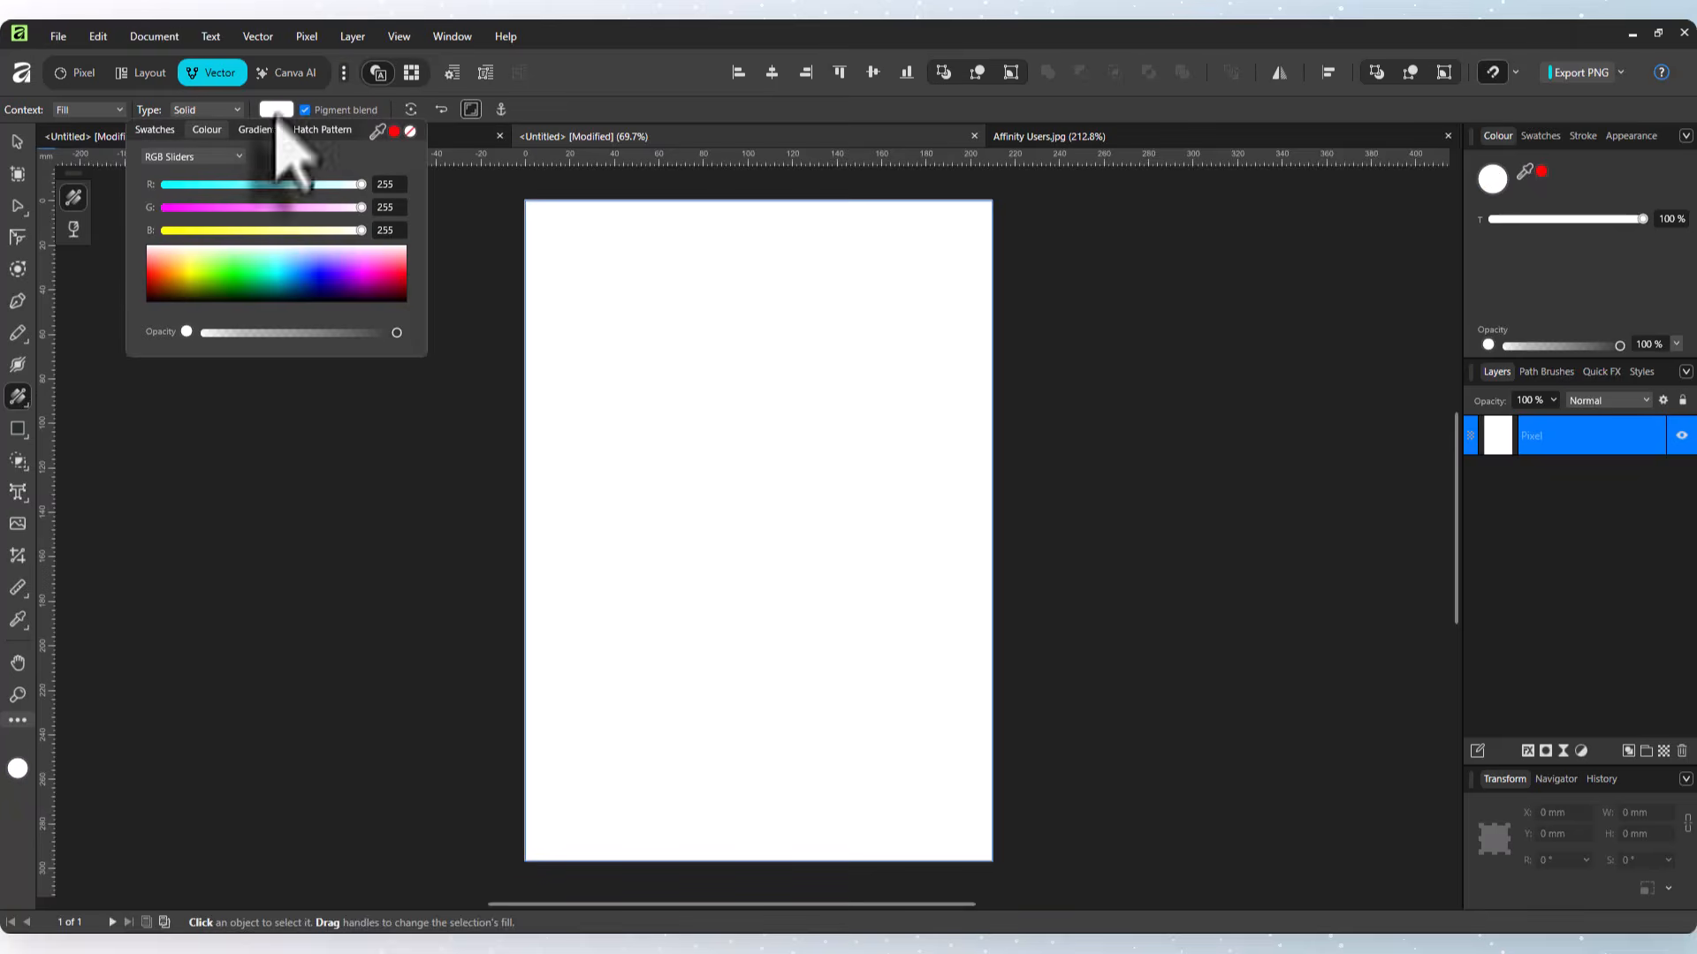
pyautogui.click(362, 276)
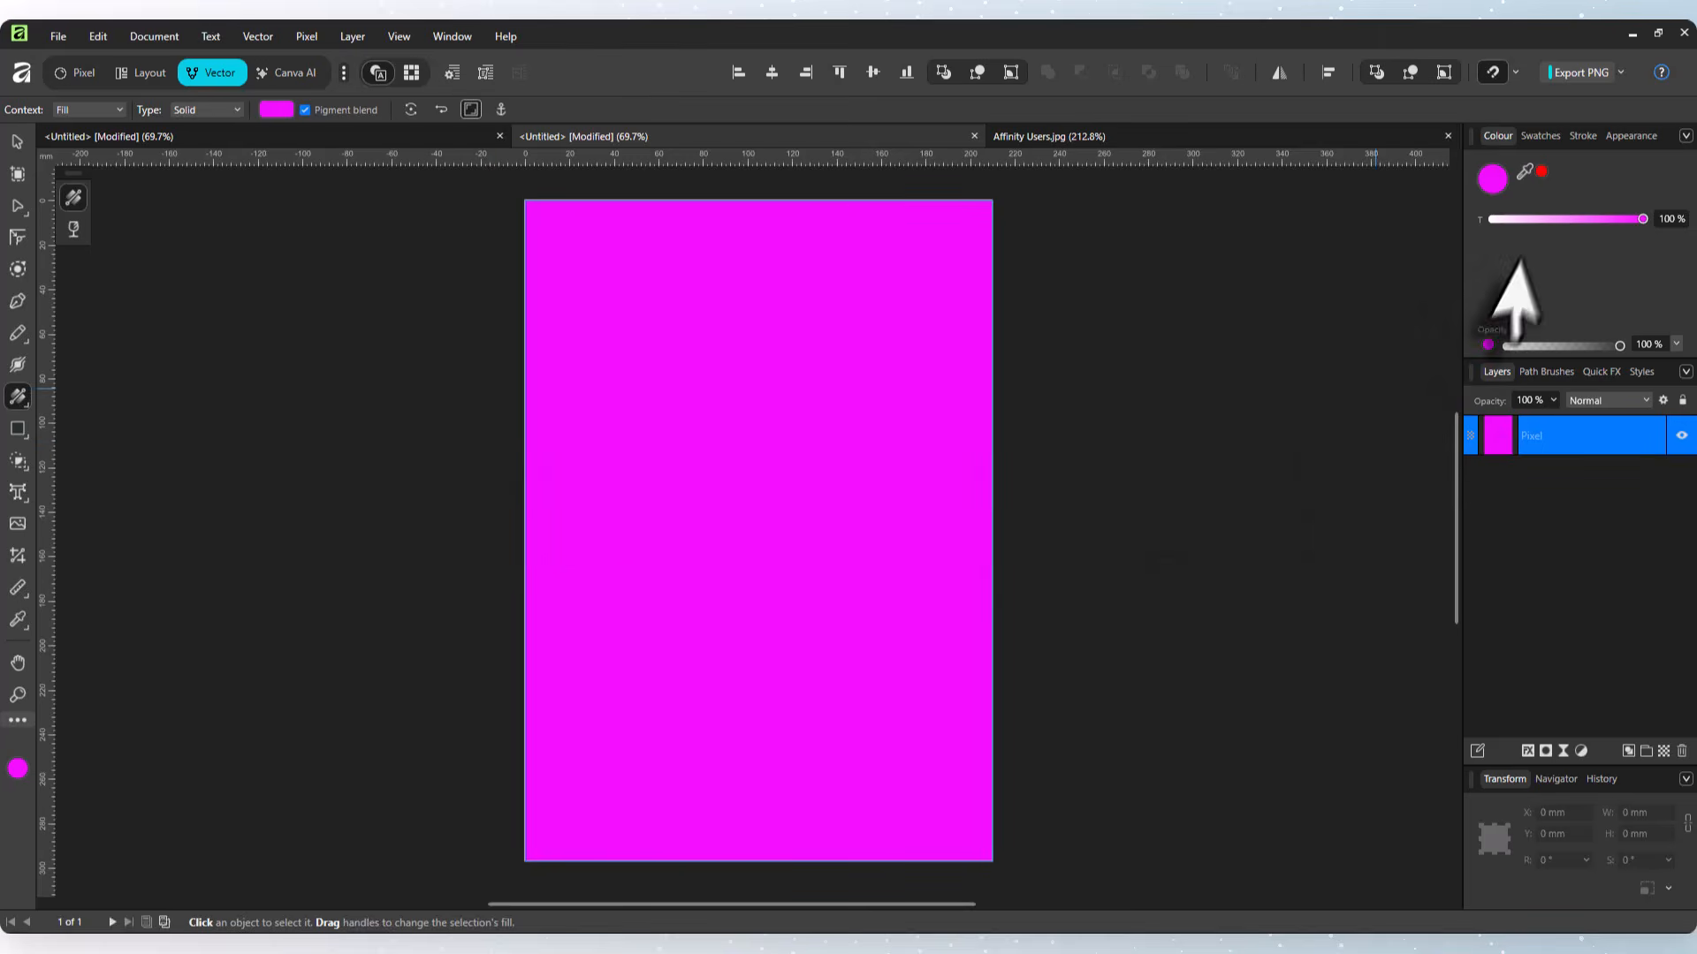
# Try several colour swatches on the white document's pixel layer, including ochre and bright blue, ending with bright yellow.
pyautogui.click(1540, 135)
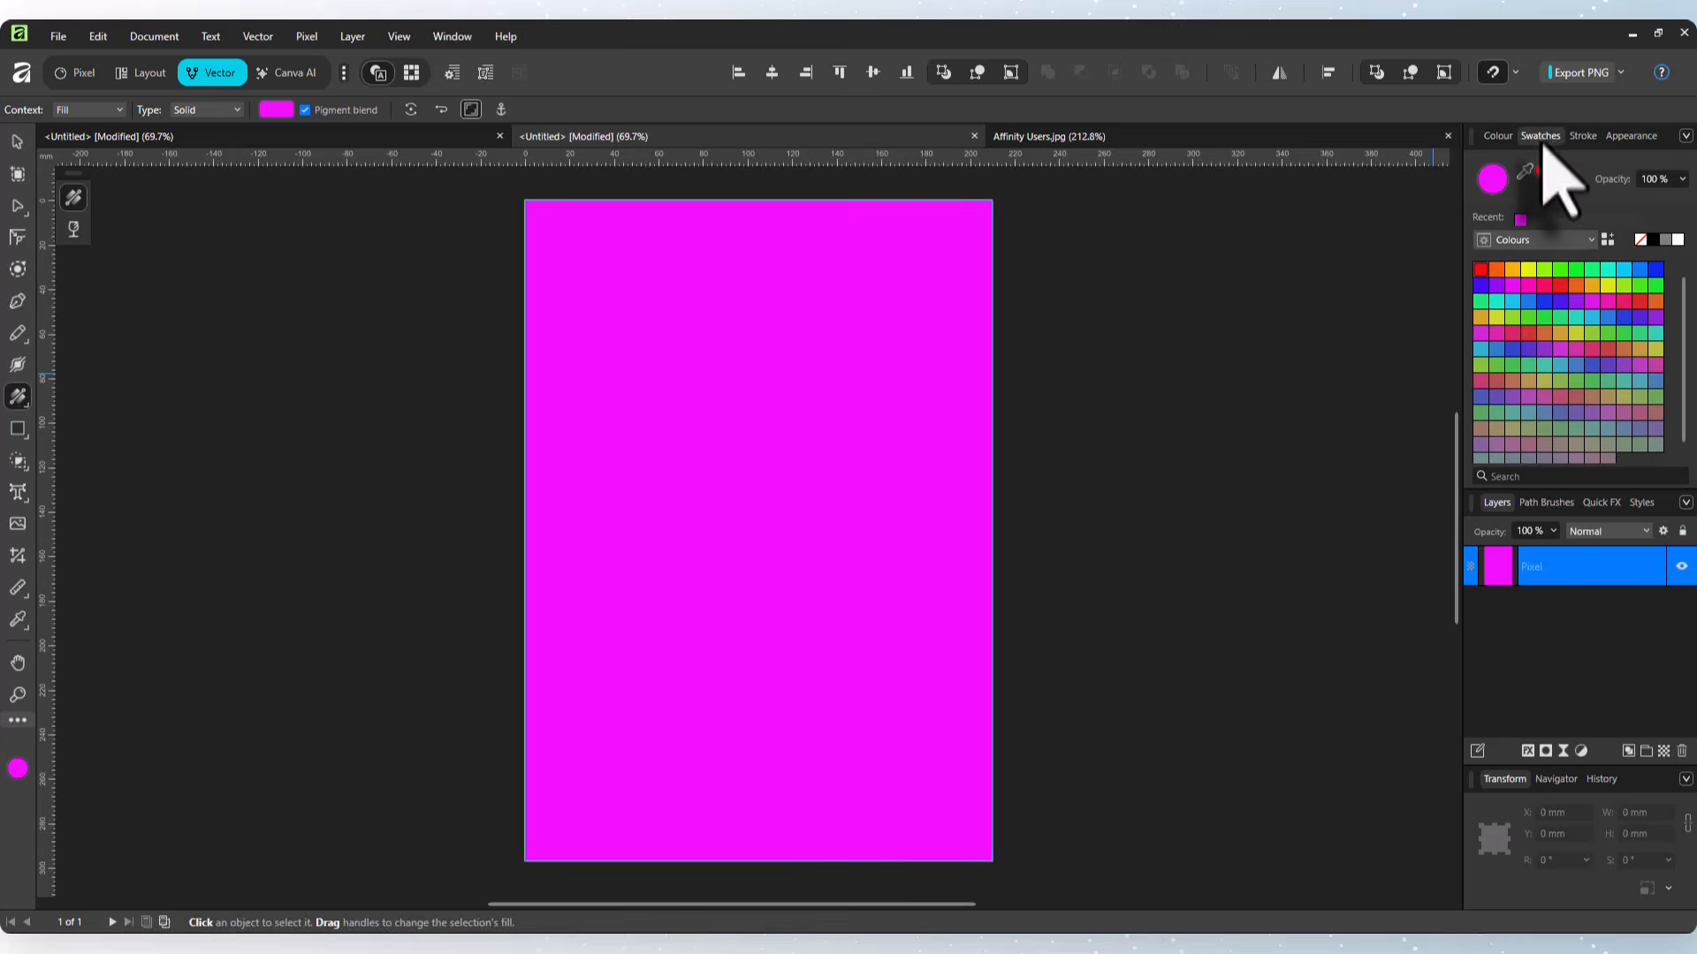
pyautogui.click(1481, 318)
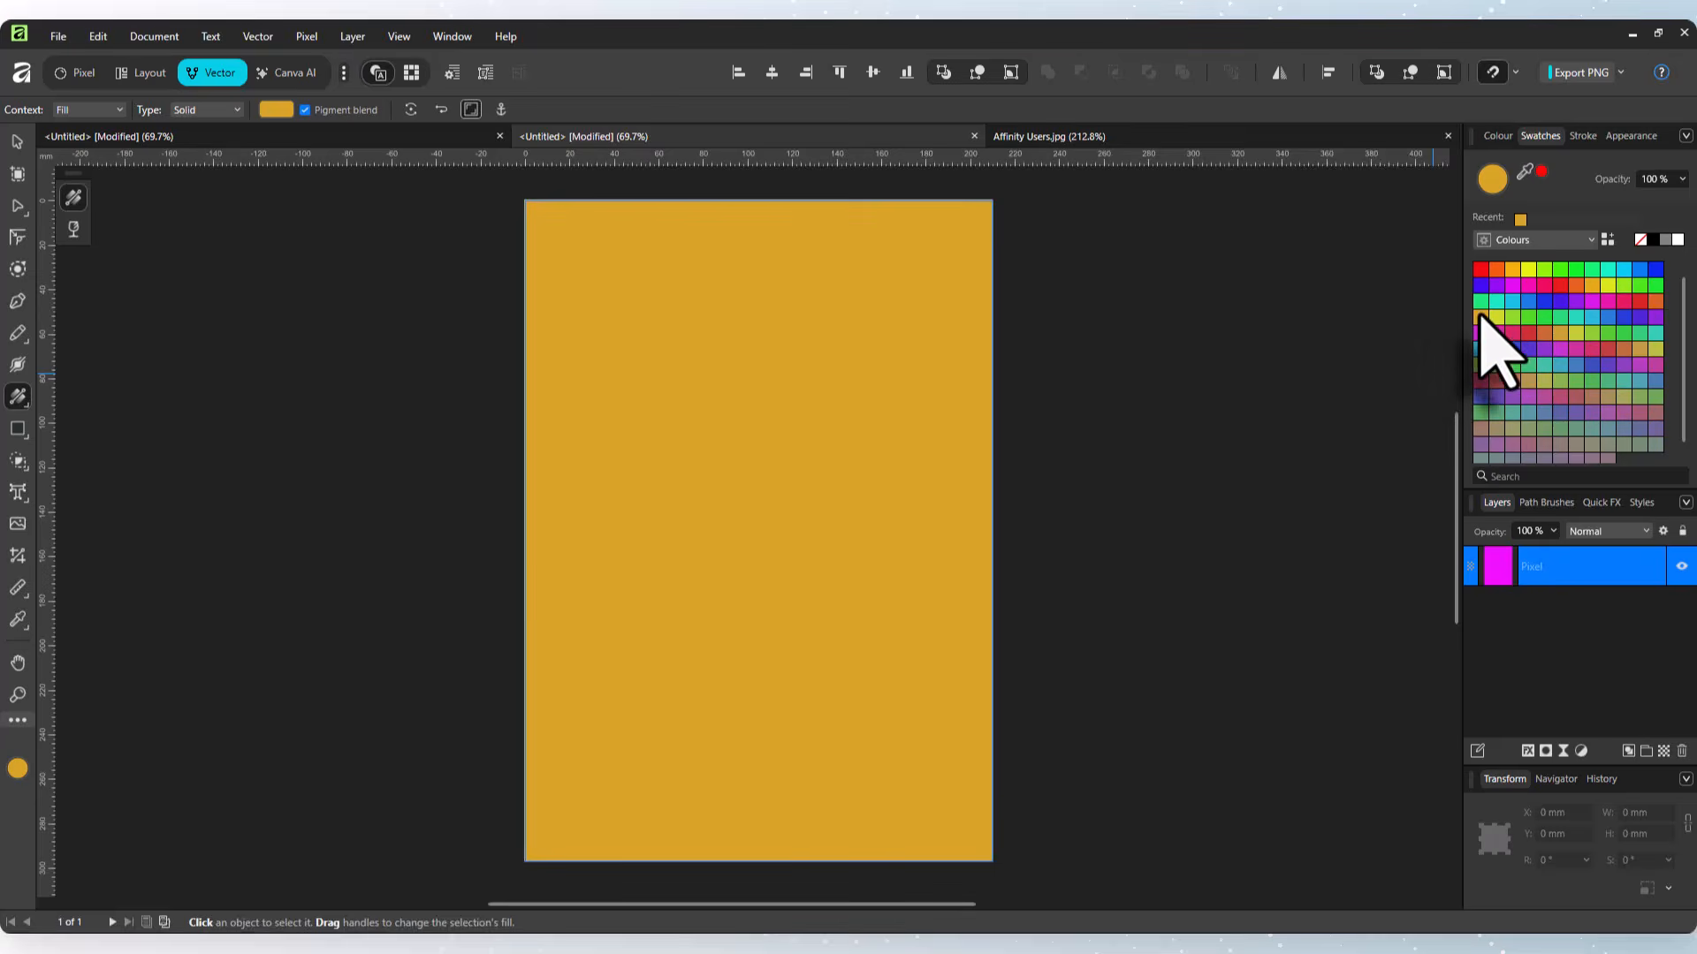
pyautogui.click(1520, 393)
pyautogui.click(1619, 395)
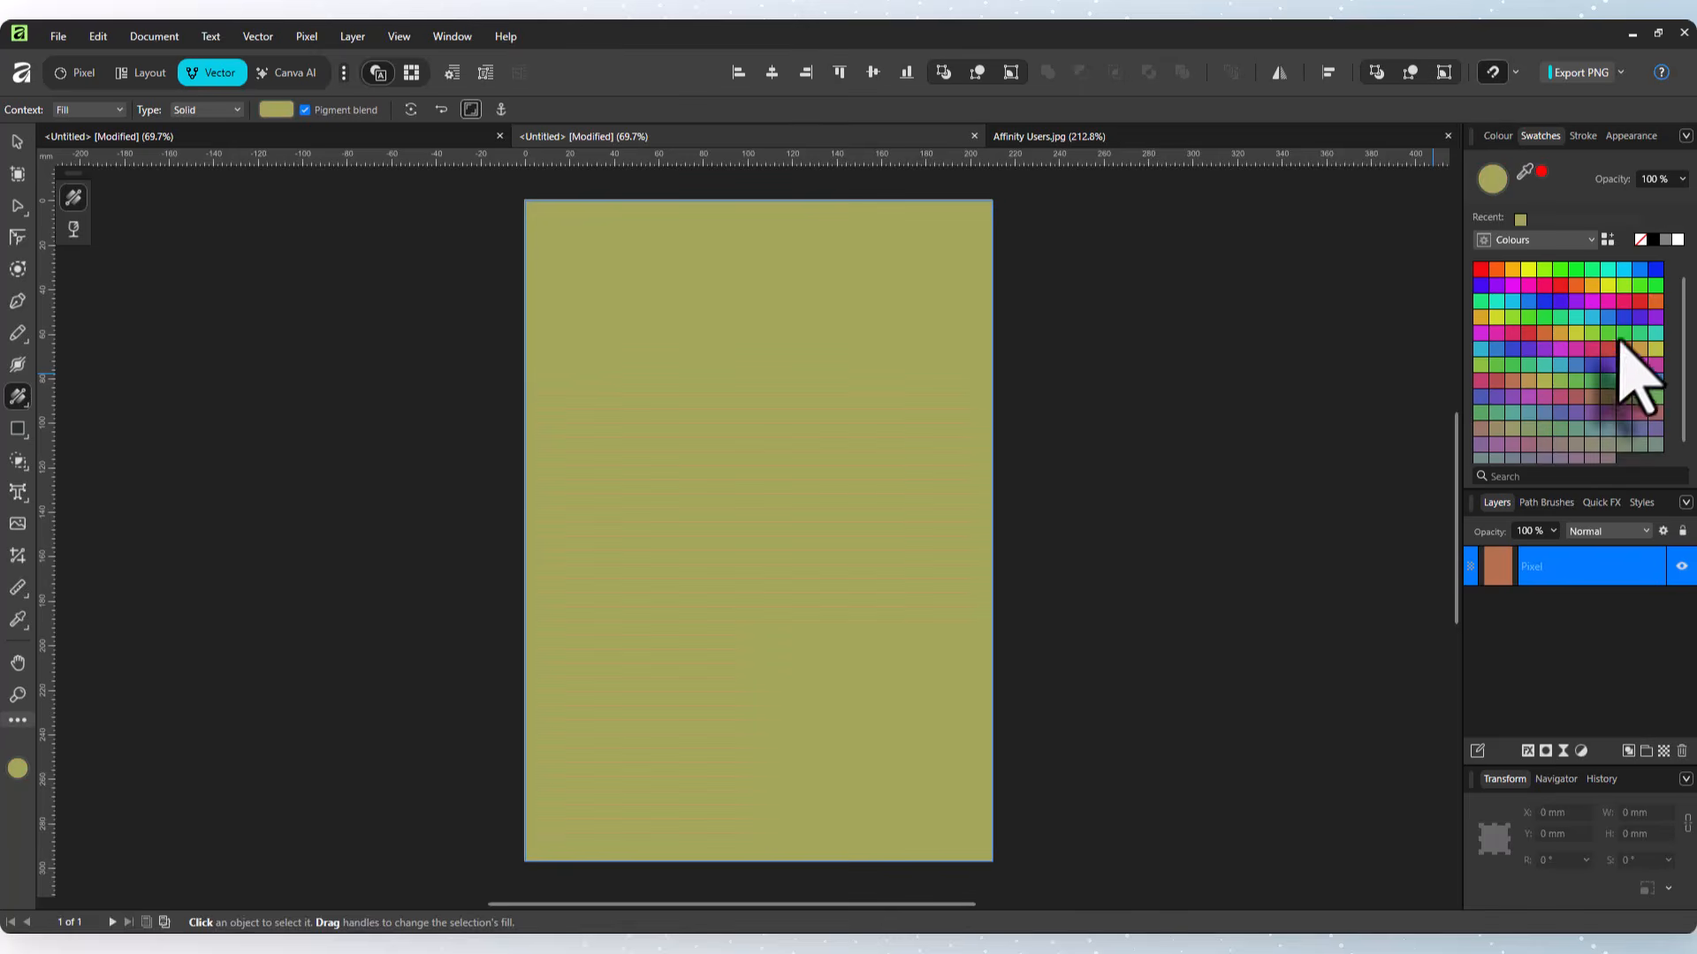
pyautogui.click(1640, 284)
pyautogui.click(1640, 268)
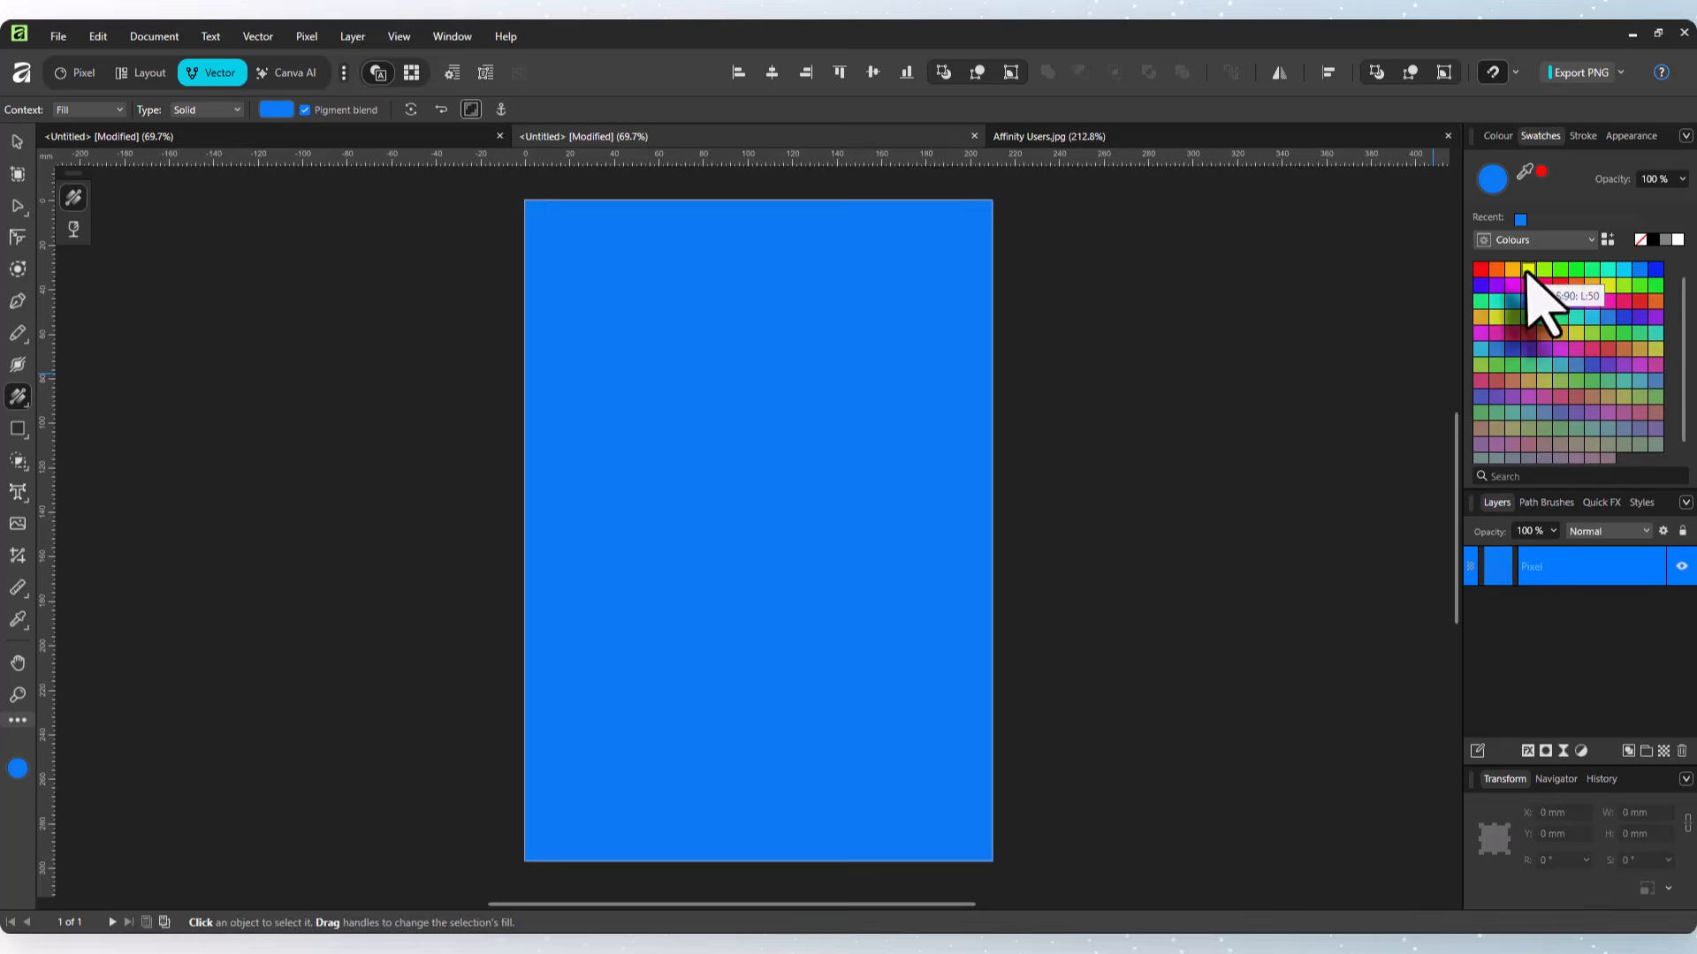
pyautogui.click(1528, 268)
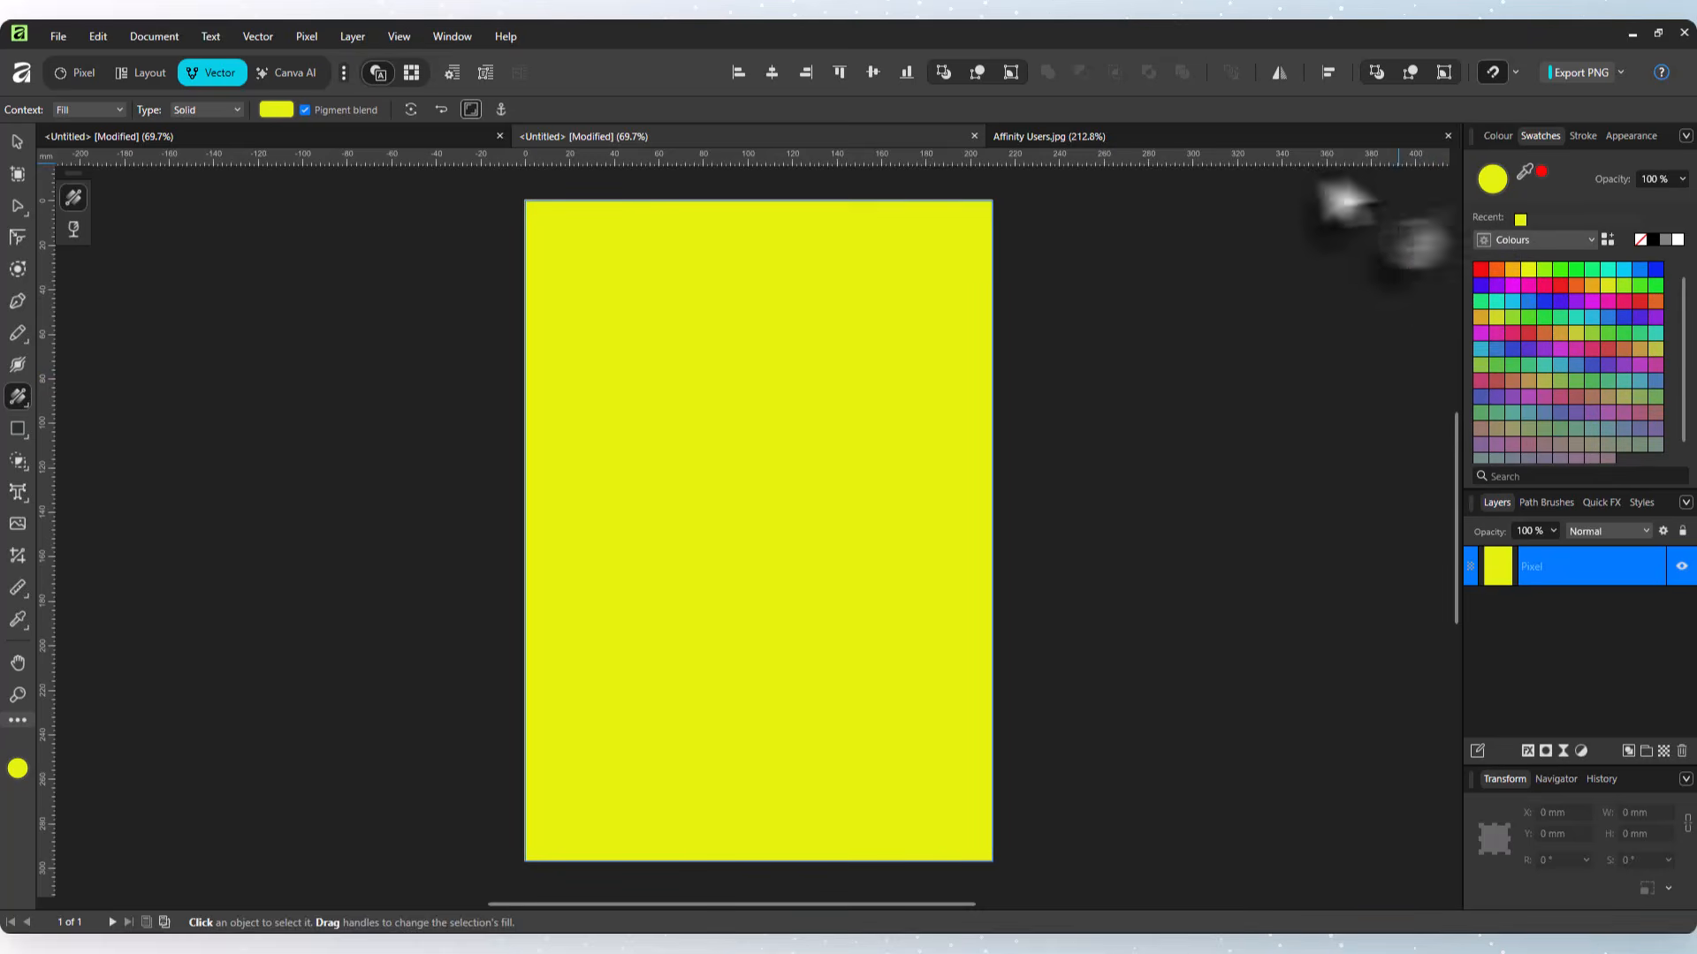
# Replace the yellow pixel layer with a pink rectangle (RGB 255, 46, 110), about 238 × 315 mm, covering the whole page.
pyautogui.rightClick(1511, 573)
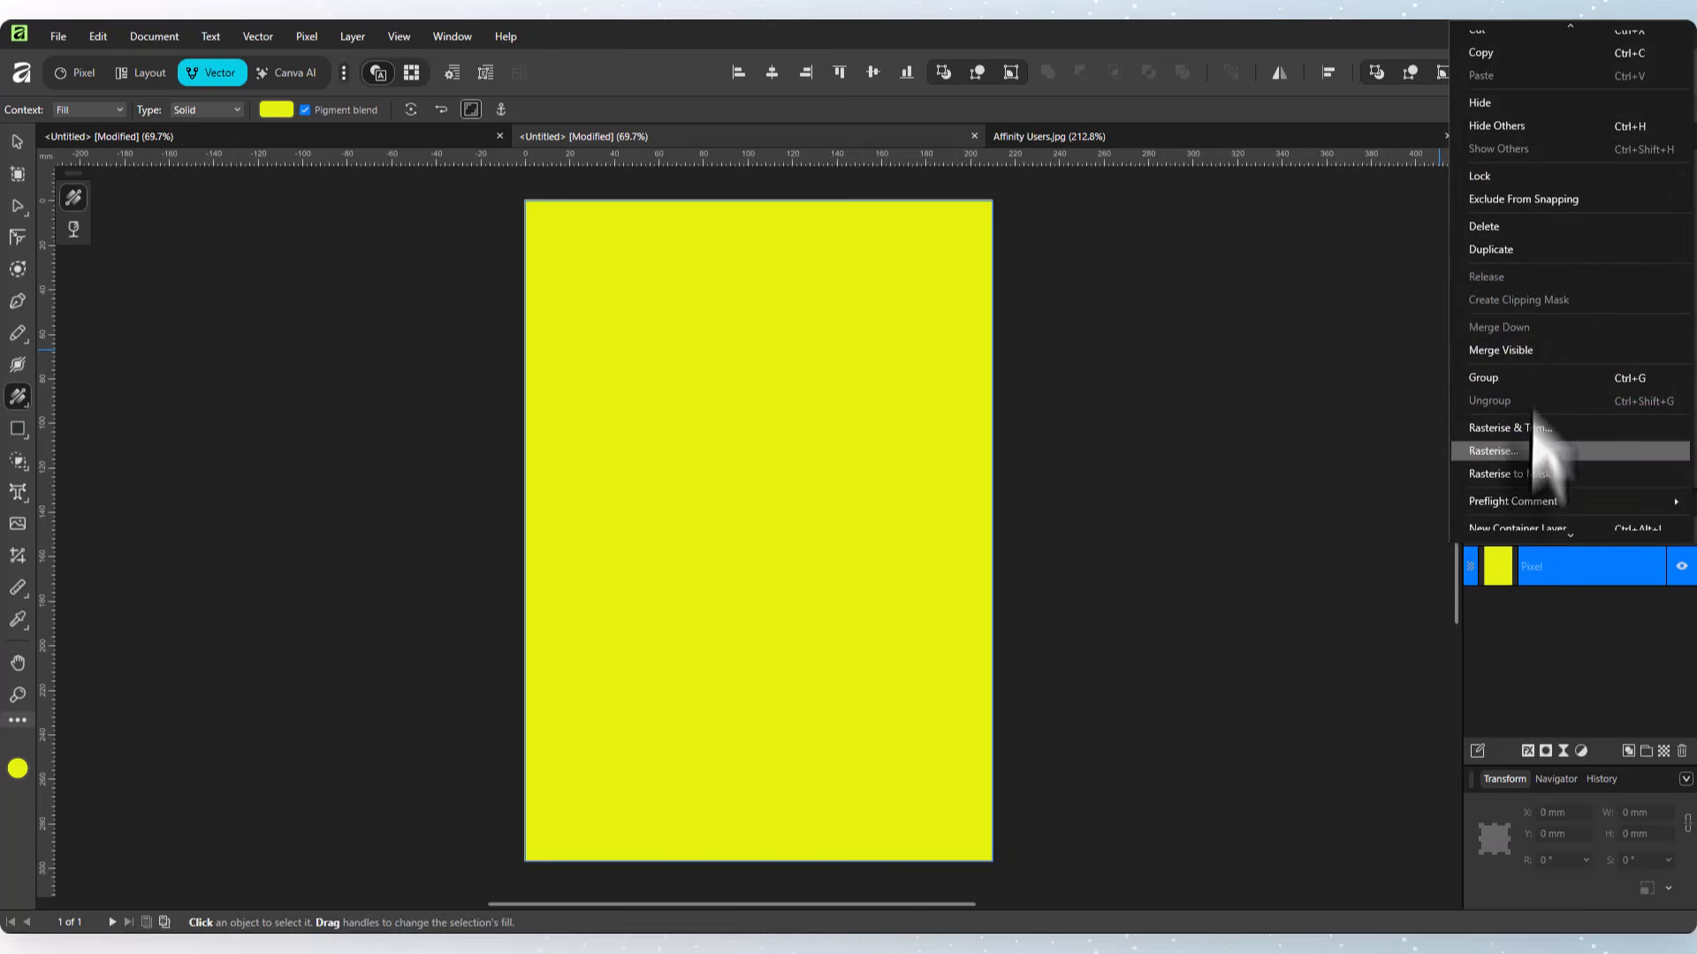
pyautogui.click(1489, 232)
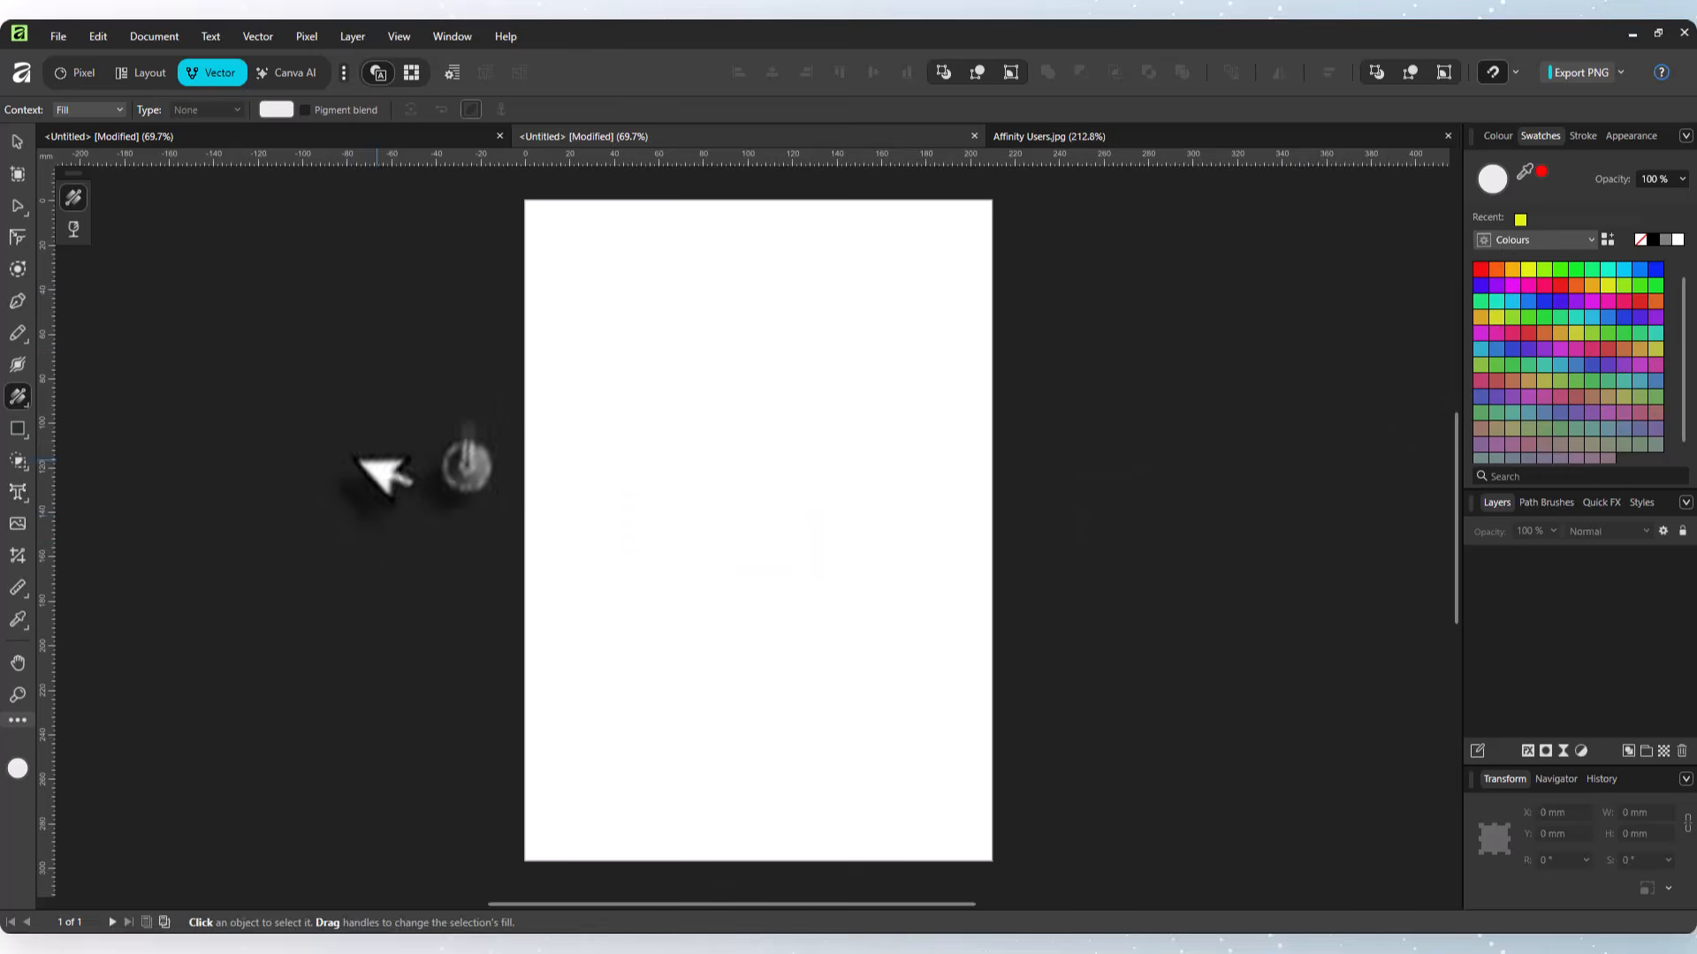
pyautogui.click(40, 425)
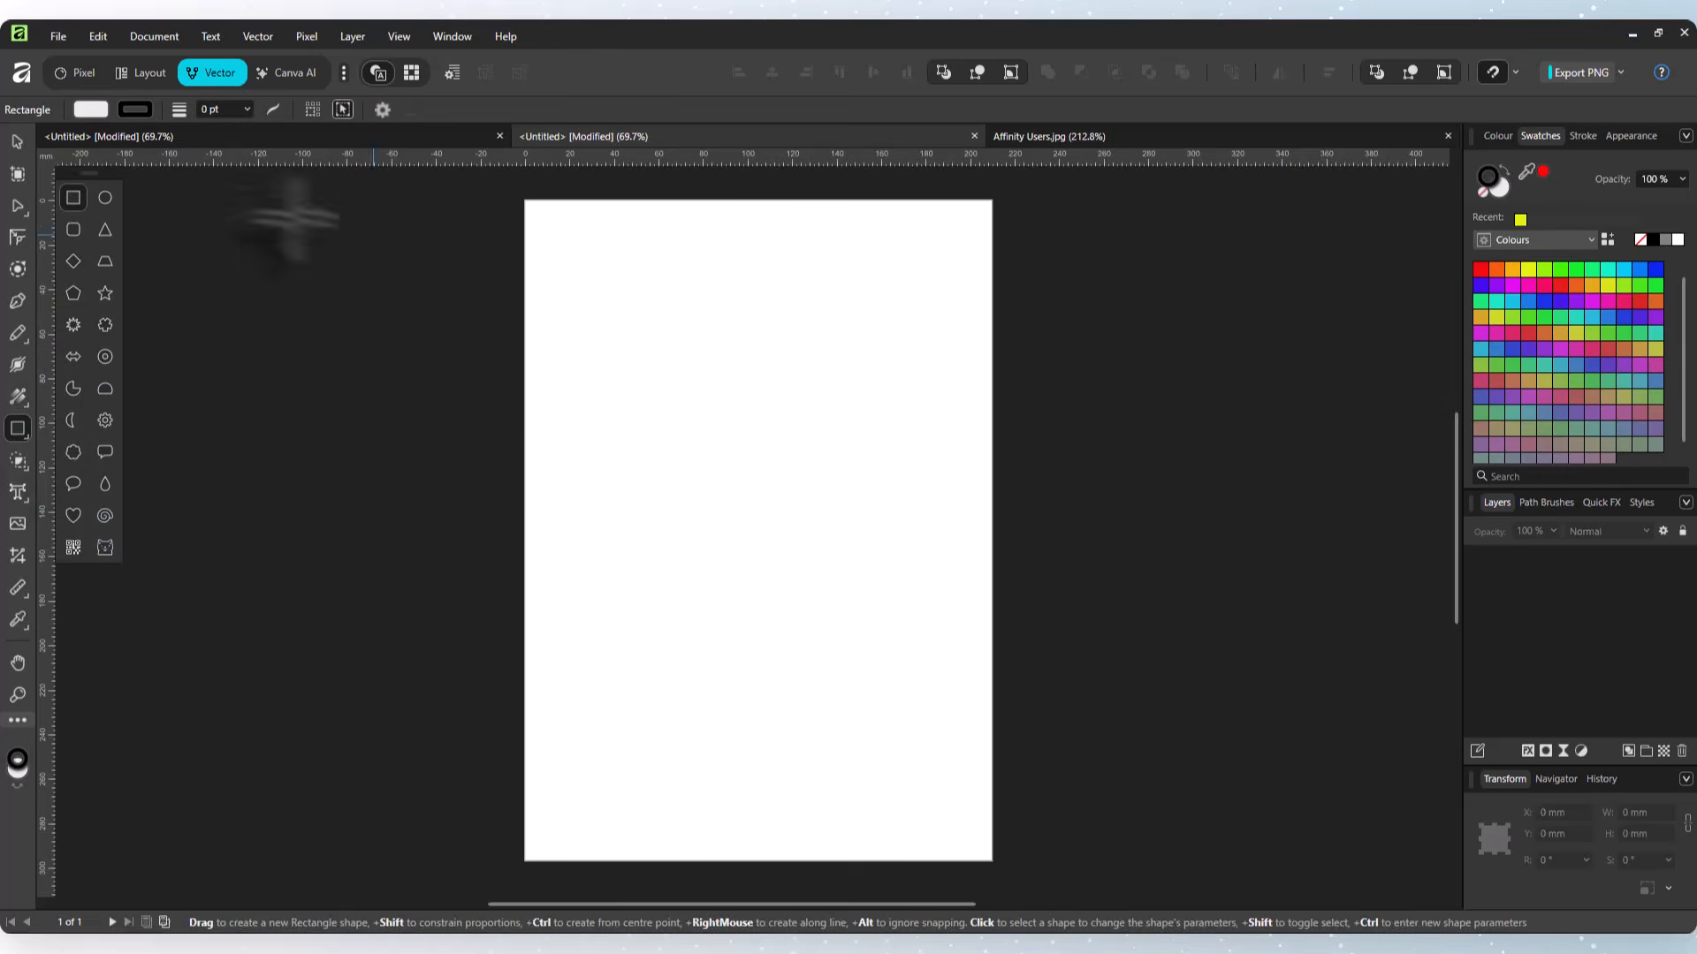
pyautogui.click(84, 110)
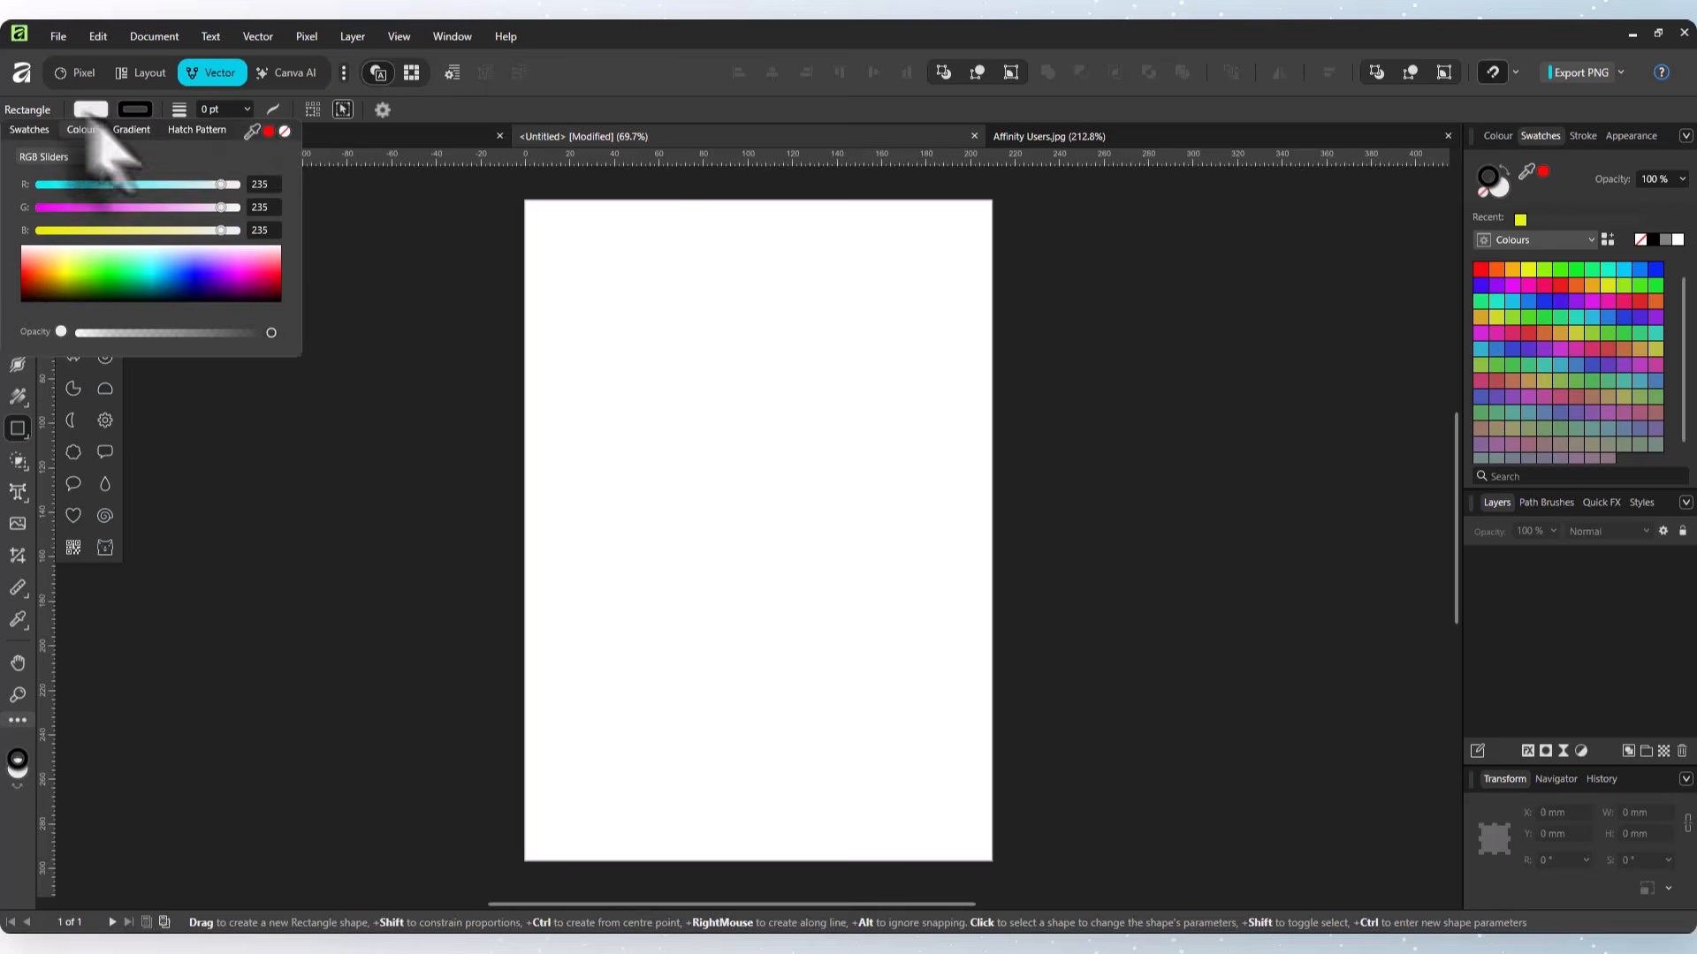
pyautogui.click(274, 287)
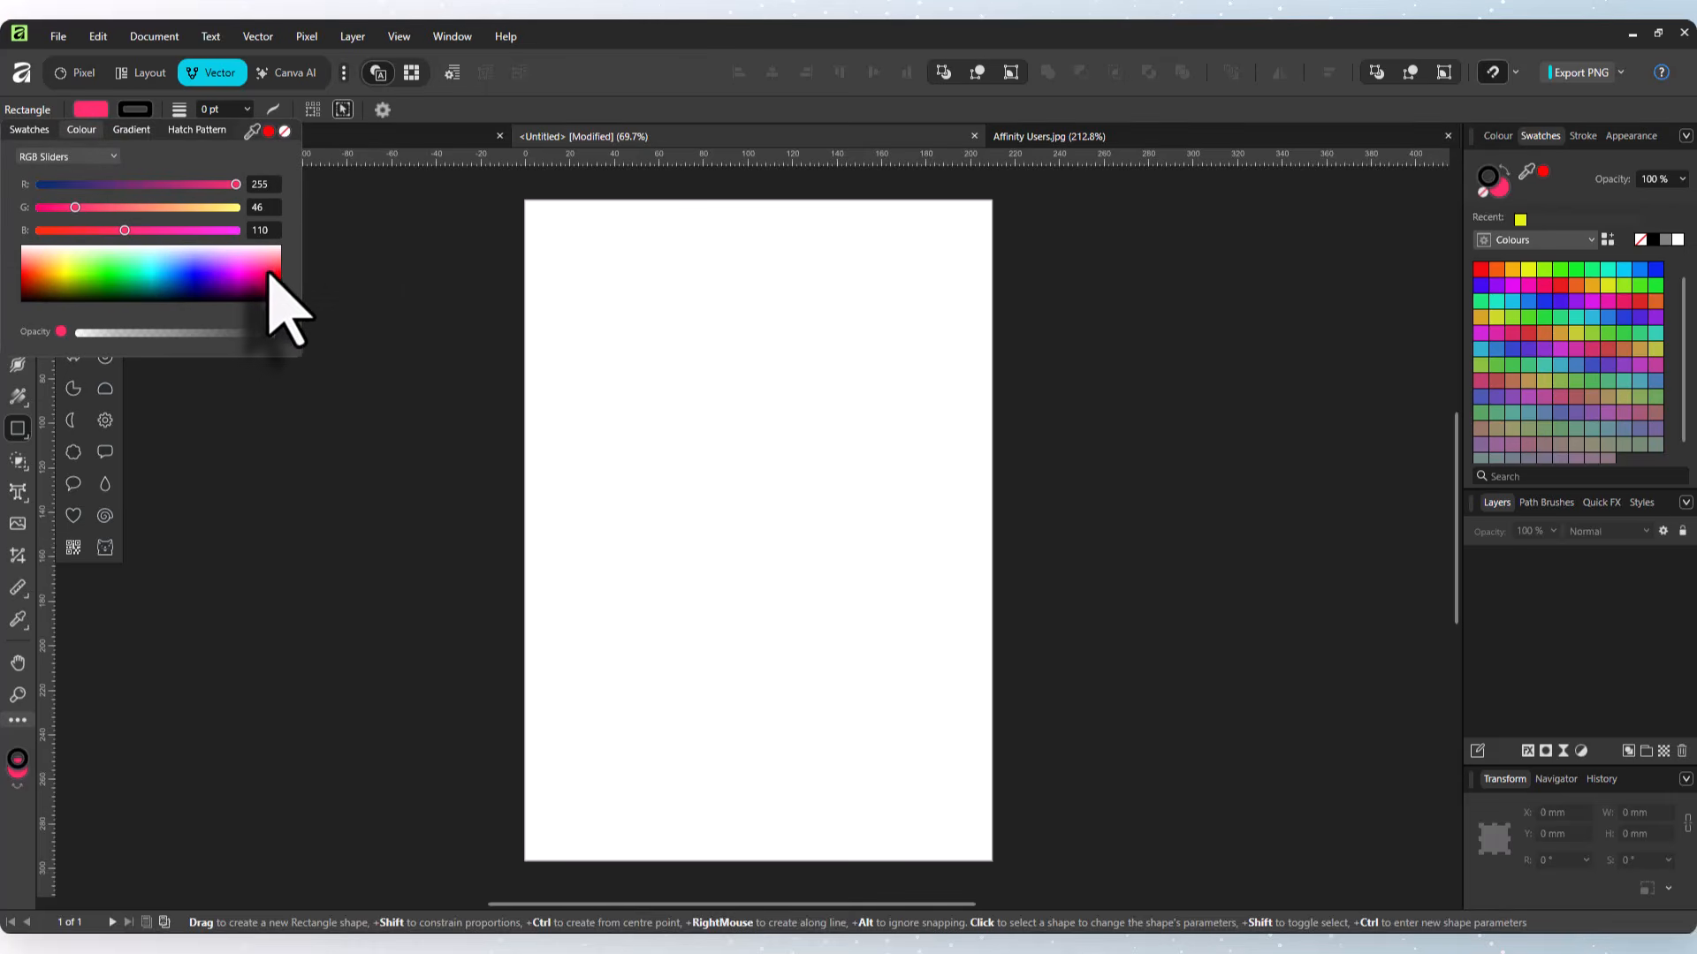
pyautogui.moveTo(493, 187); pyautogui.dragTo(1021, 832)
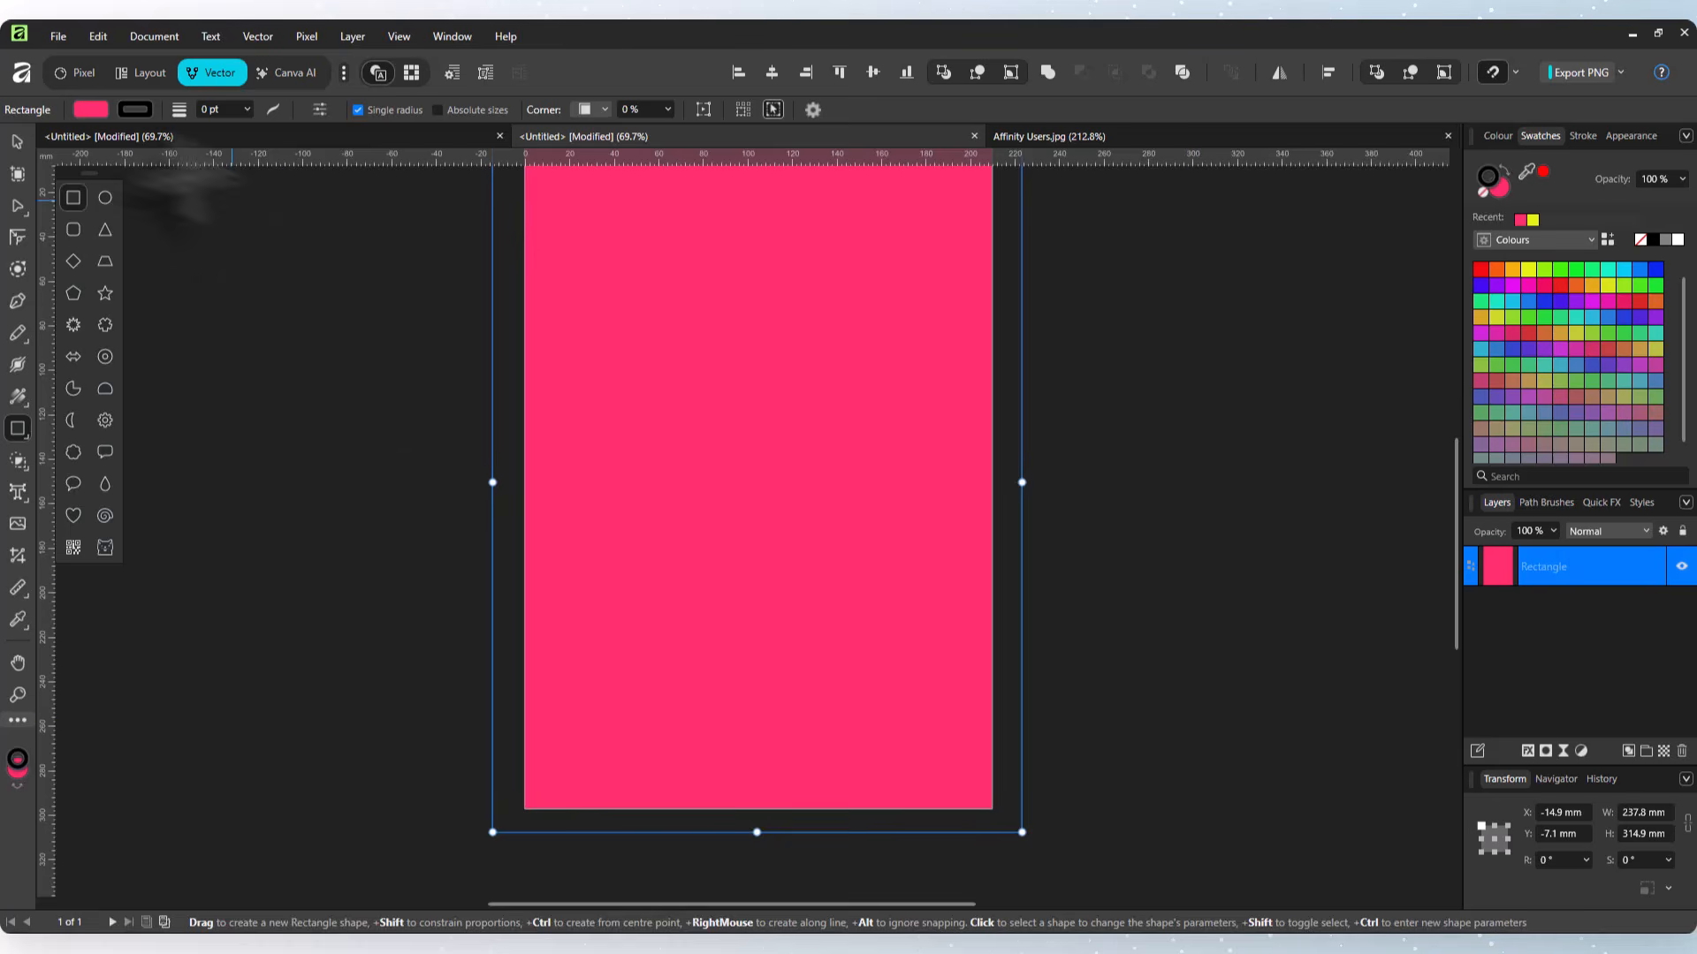
# Switch the document with the pink rectangle to the Layout workspace.
pyautogui.click(151, 80)
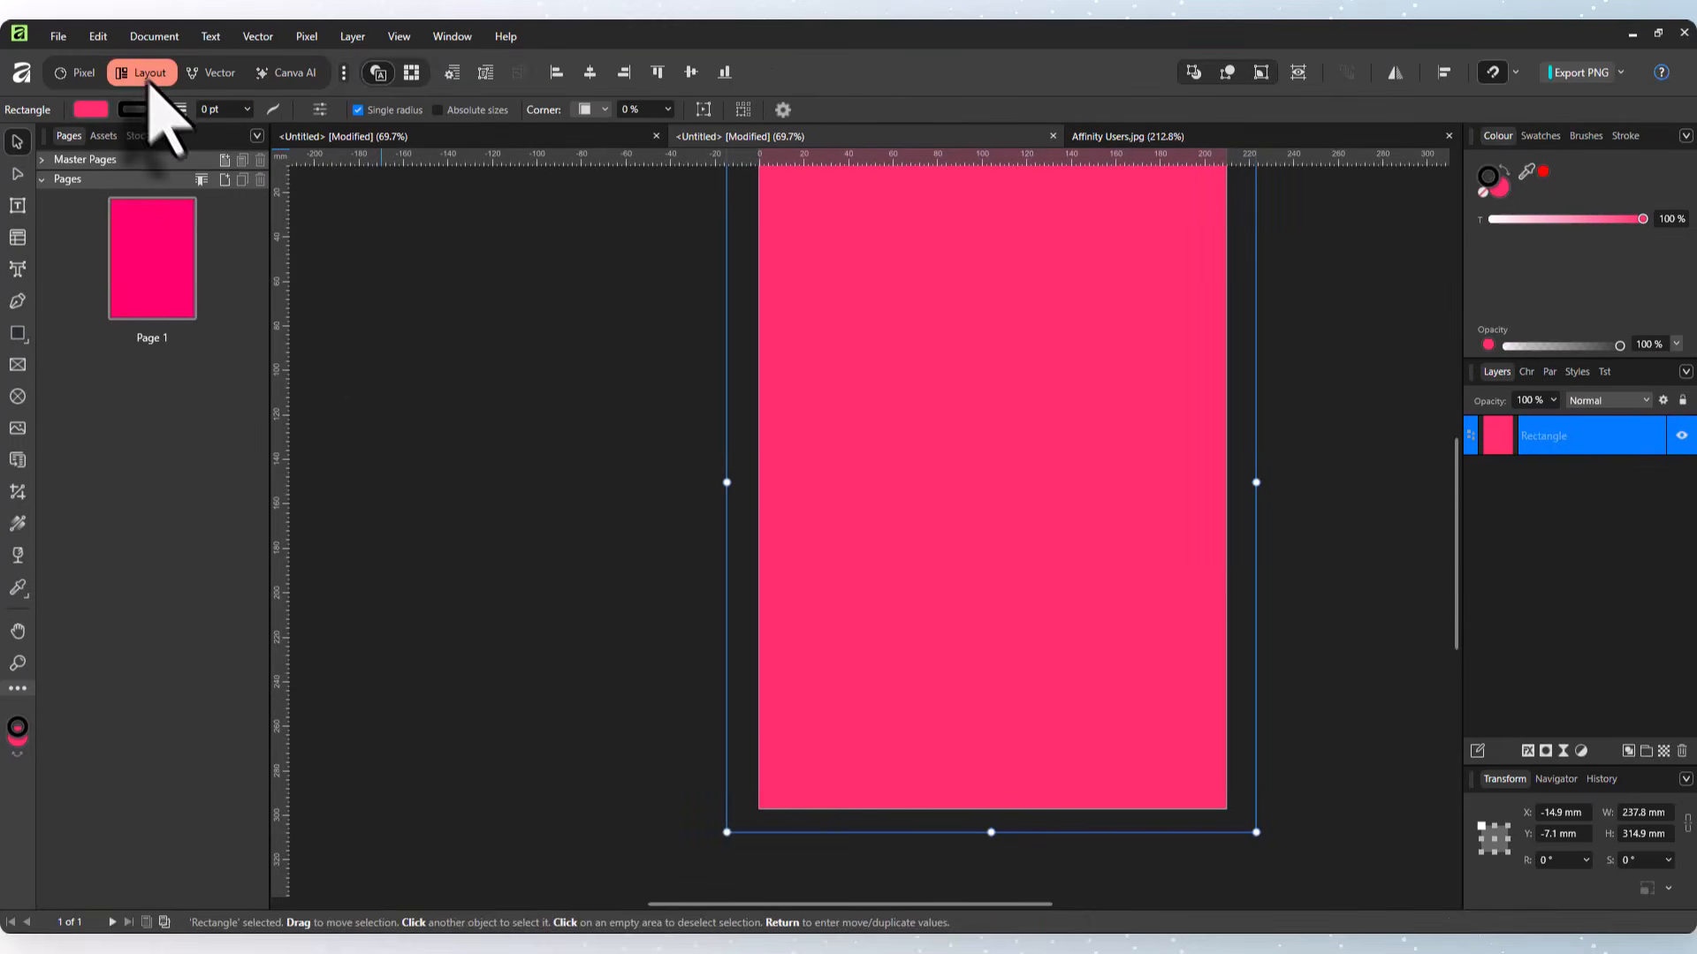
pyautogui.moveTo(1456, 477); pyautogui.dragTo(1458, 450)
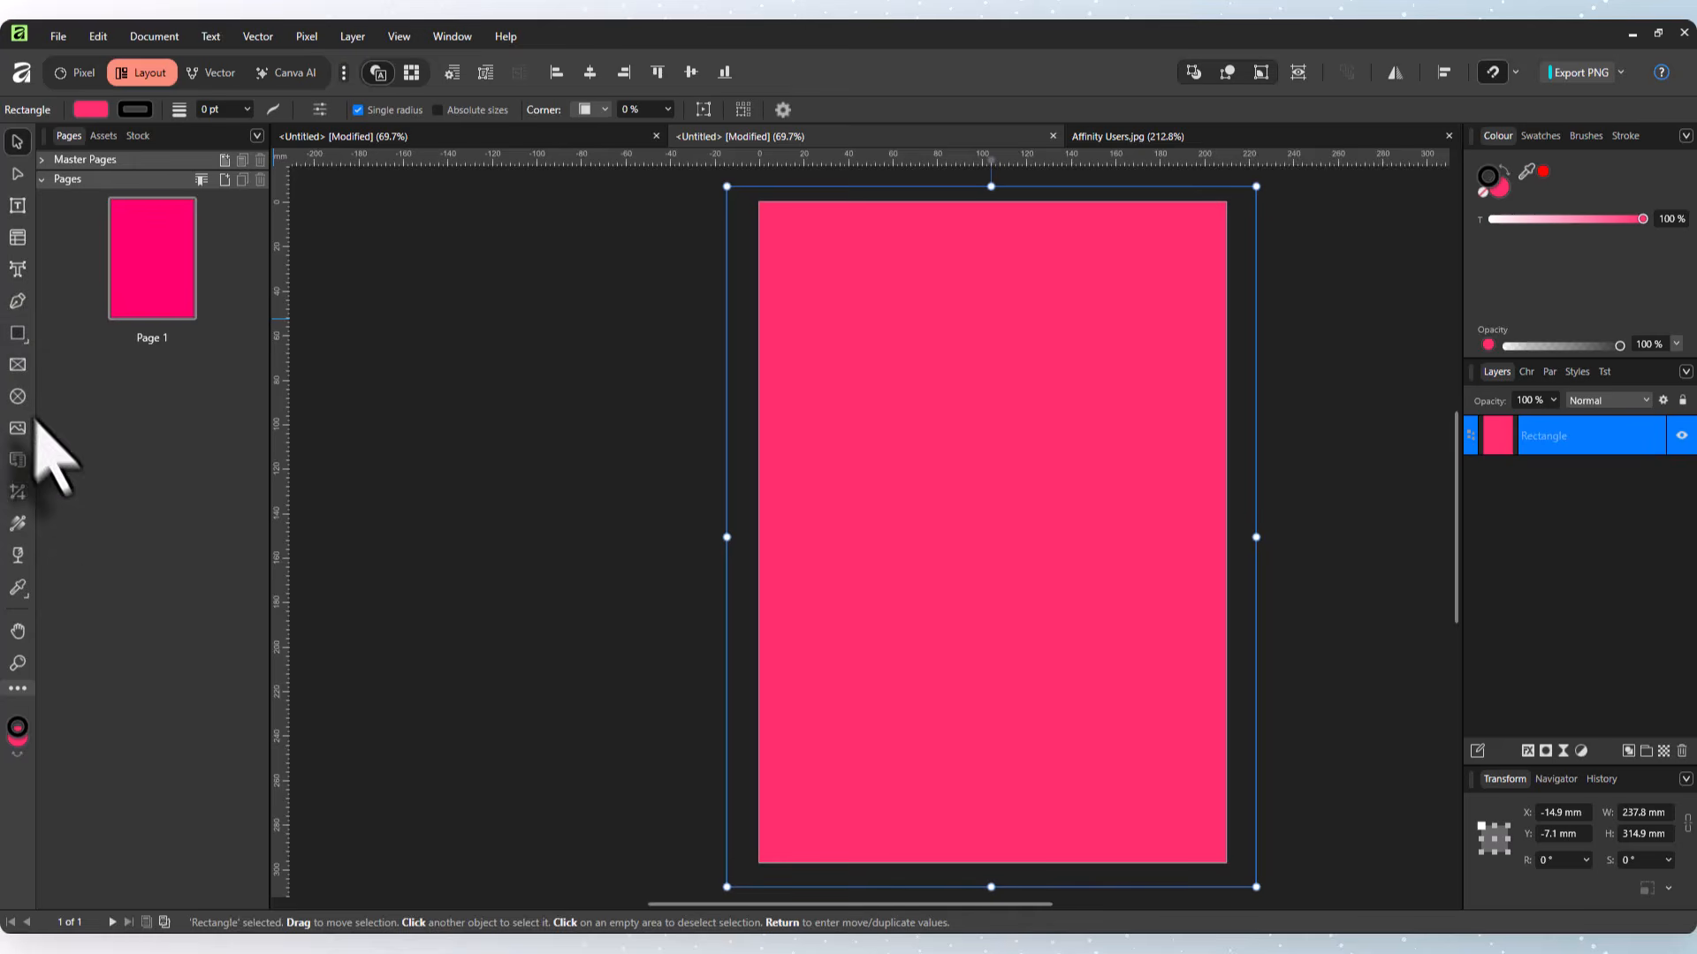